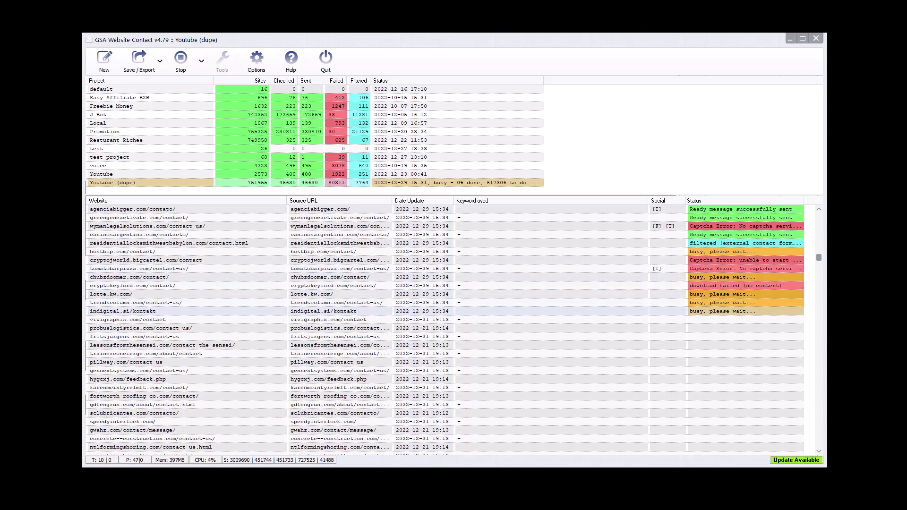
# Step: Bring the Notepad outline into view and highlight 'Bots Generate Customers' and '$13,000 Per Month'
pyautogui.press('super+shift+Left')
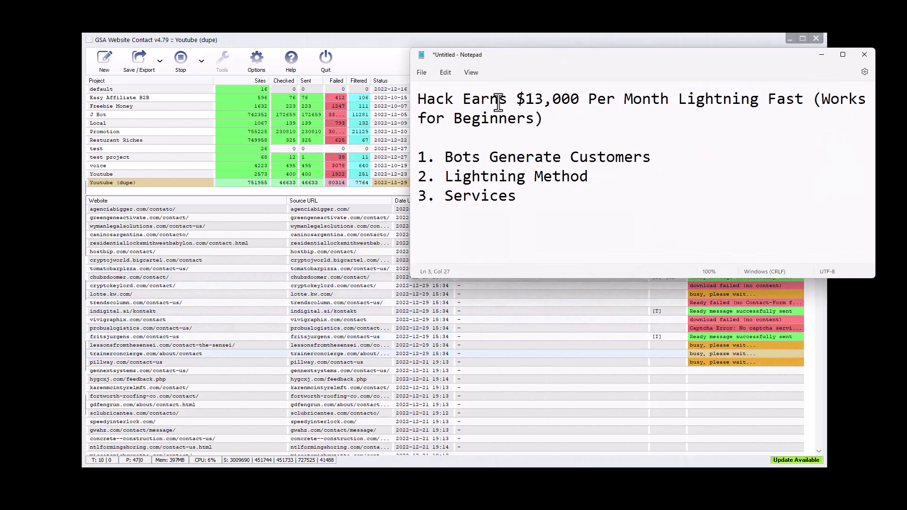
pyautogui.moveTo(445, 158); pyautogui.dragTo(653, 159)
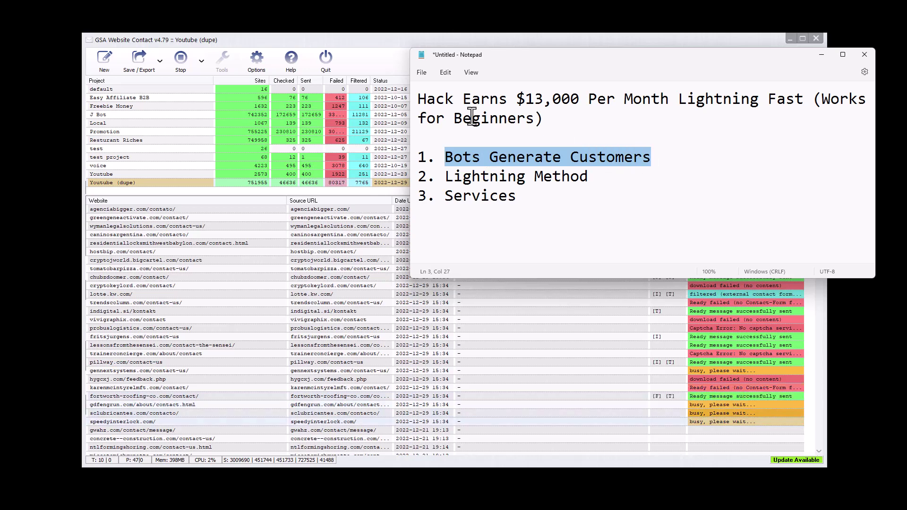
pyautogui.moveTo(507, 100); pyautogui.dragTo(651, 104)
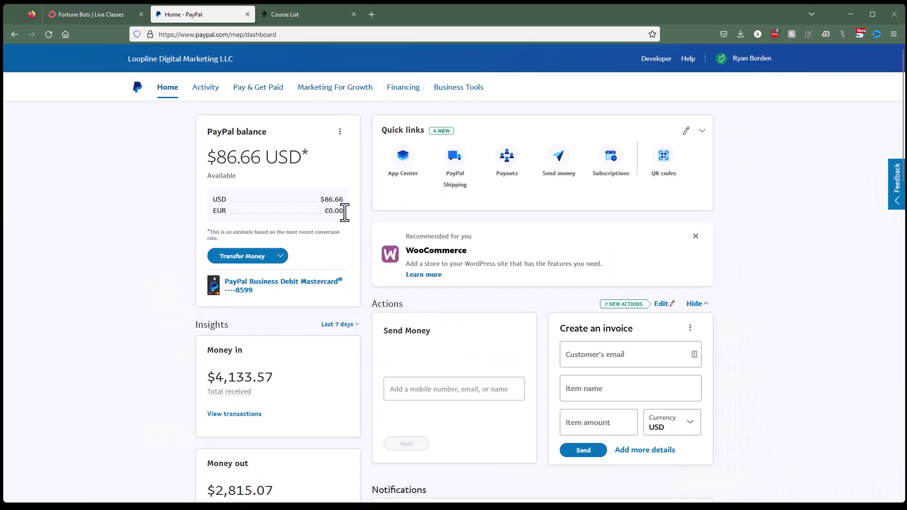
# Step: Reload the PayPal dashboard and clear the highlight on the Notepad outline title
pyautogui.click(117, 80)
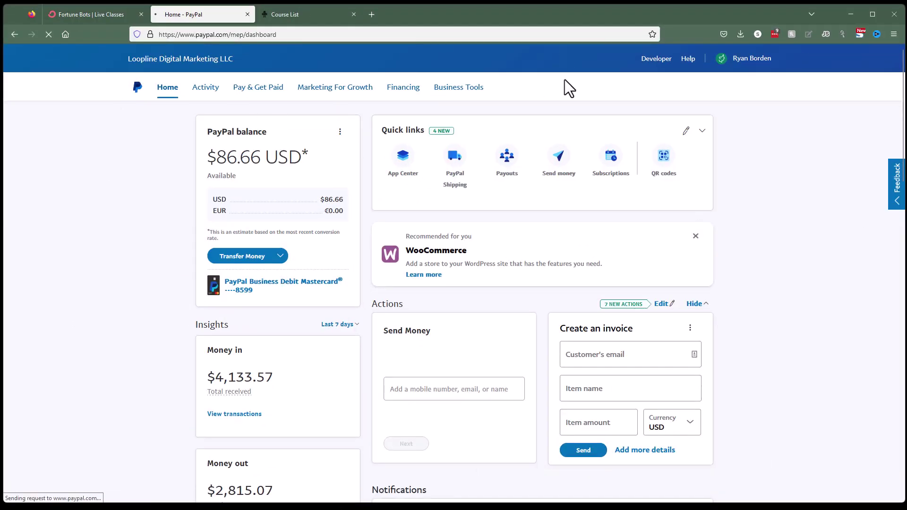
pyautogui.moveTo(415, 508)
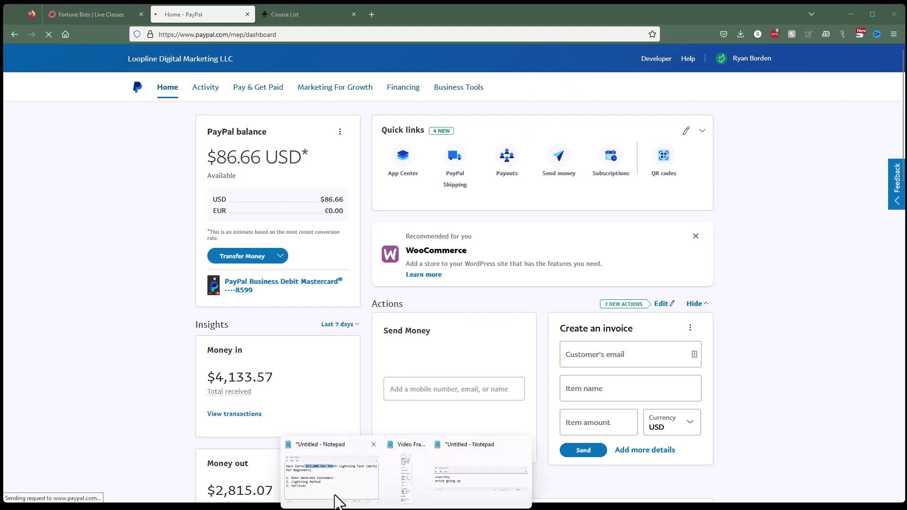
pyautogui.click(339, 497)
pyautogui.click(680, 112)
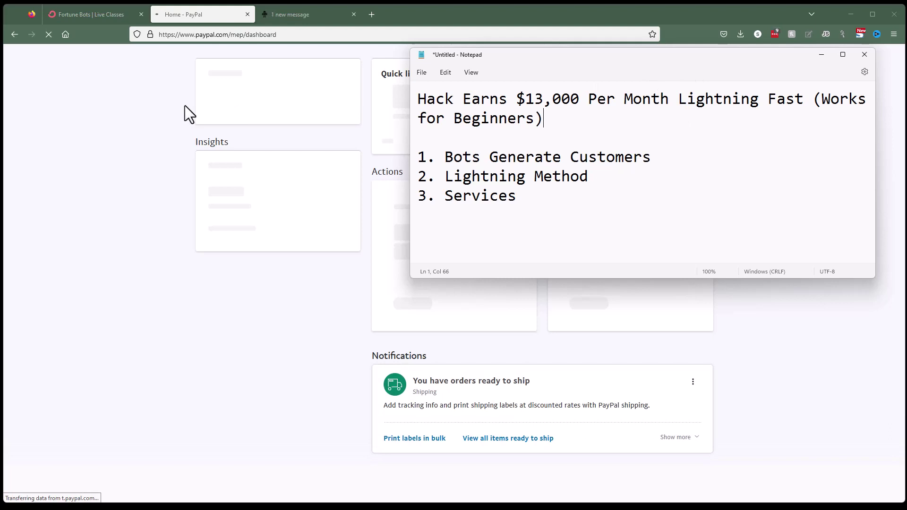
pyautogui.click(107, 104)
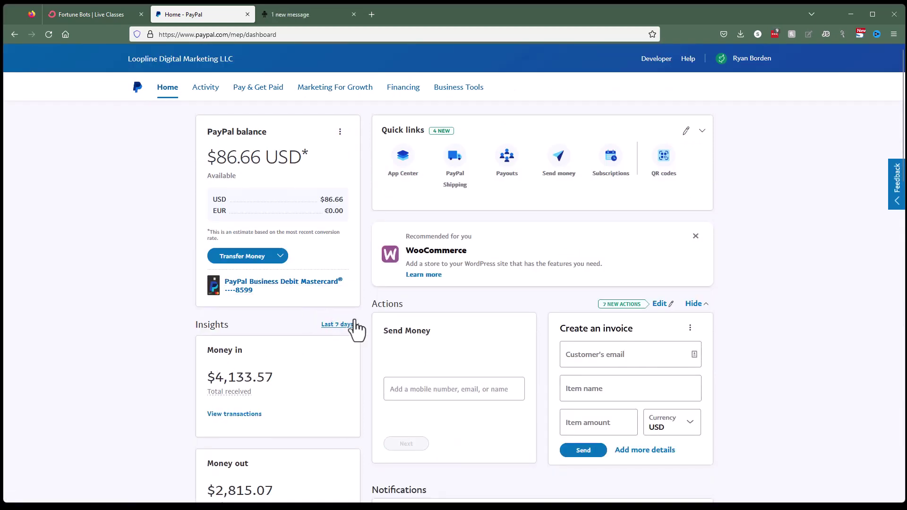
# Step: Switch PayPal Insights to Last 30 days, showing $13,169.05 in and $11,899.54 out
pyautogui.click(355, 325)
pyautogui.click(312, 362)
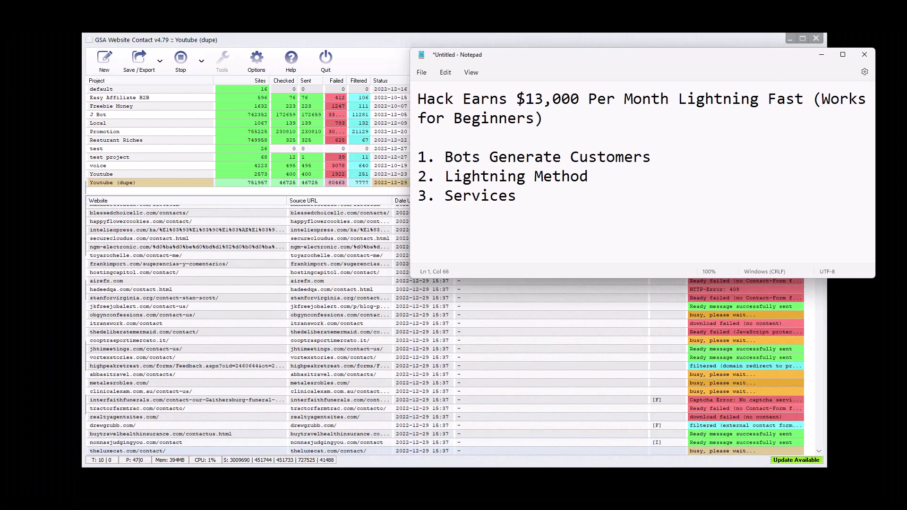
pyautogui.moveTo(518, 61); pyautogui.dragTo(525, 60)
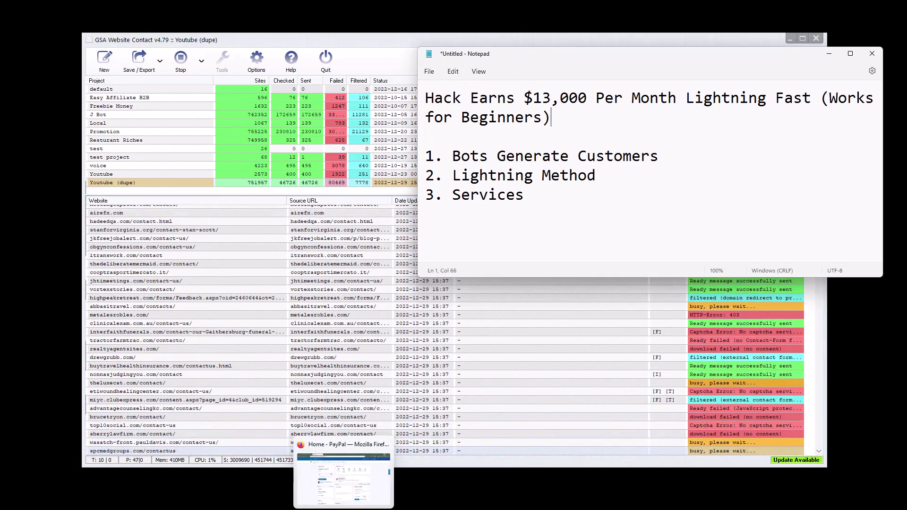
pyautogui.click(344, 477)
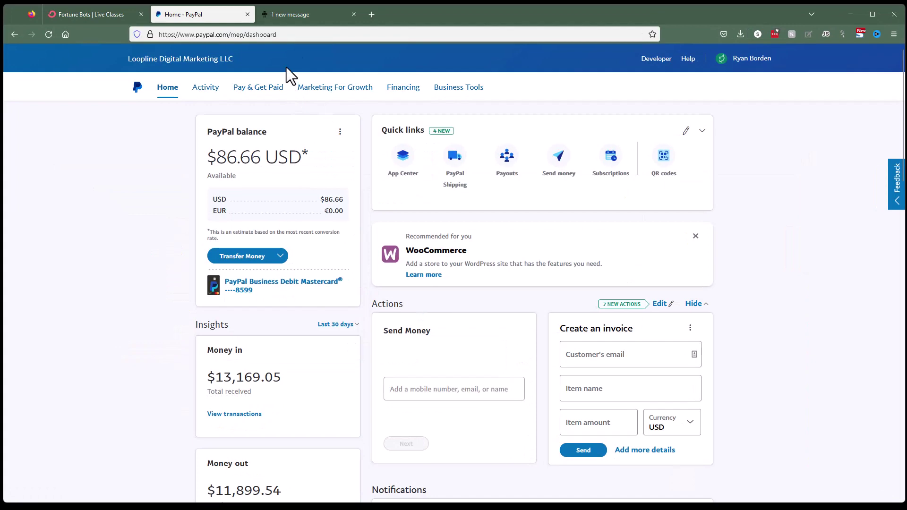
# Step: Switch to the Fortune Bots tab and select its site address in the address bar
pyautogui.click(67, 15)
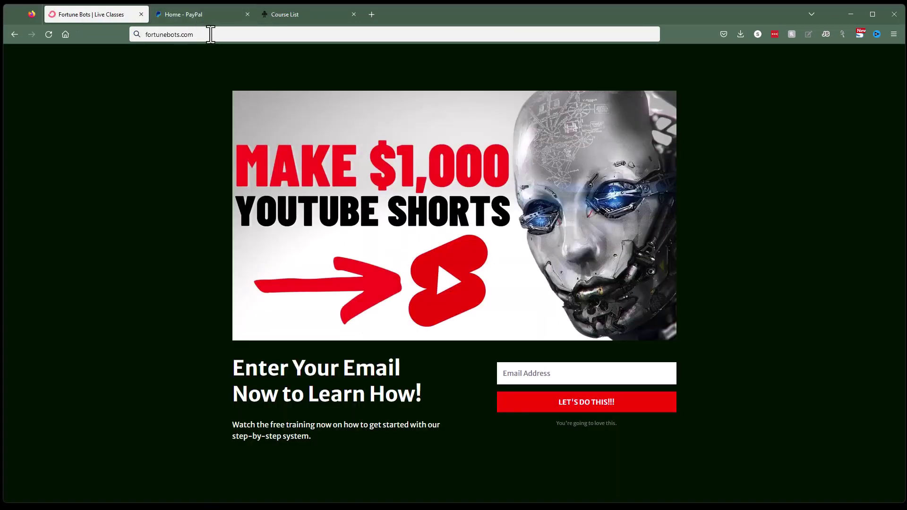
pyautogui.click(131, 35)
pyautogui.click(113, 88)
# Step: Minimize the browser, highlight the outline's Bots Generate Customers and Services points, then move Notepad off screen
pyautogui.click(851, 13)
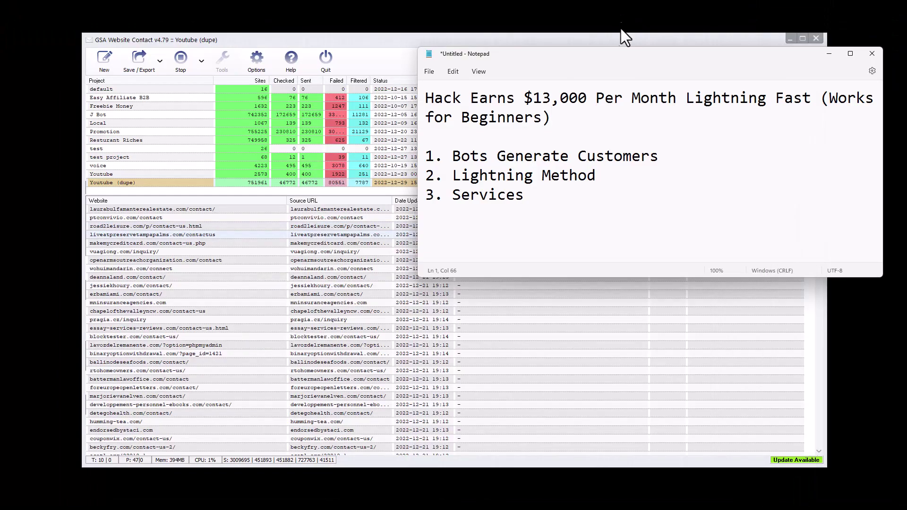
pyautogui.moveTo(600, 52); pyautogui.dragTo(588, 33)
pyautogui.moveTo(430, 137); pyautogui.dragTo(678, 134)
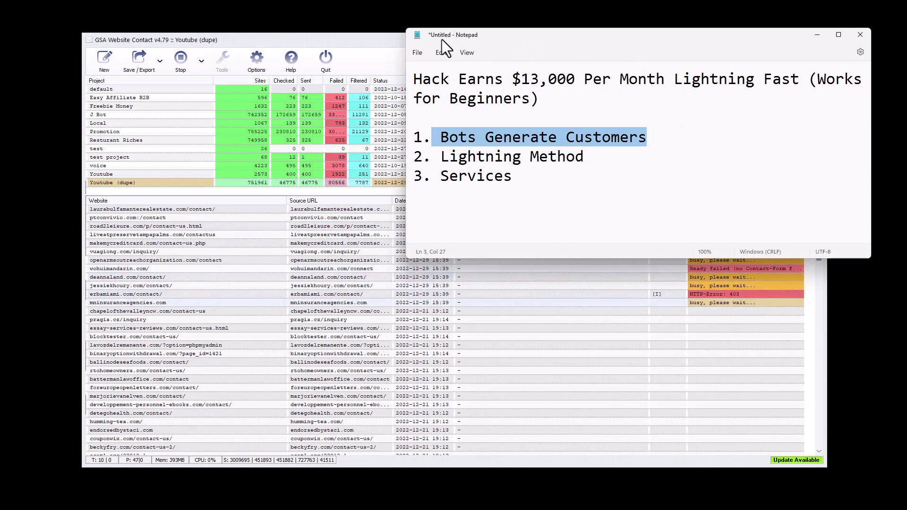
pyautogui.moveTo(524, 177); pyautogui.dragTo(440, 177)
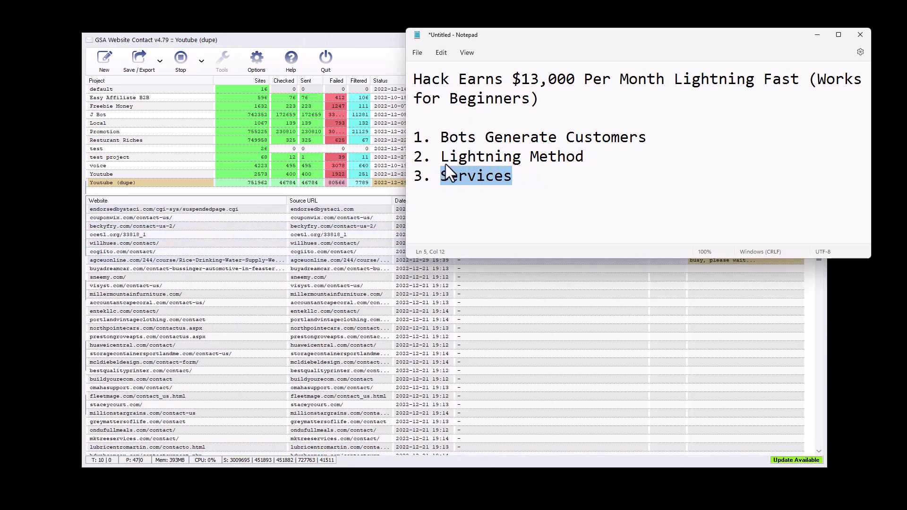
pyautogui.moveTo(440, 137); pyautogui.dragTo(653, 138)
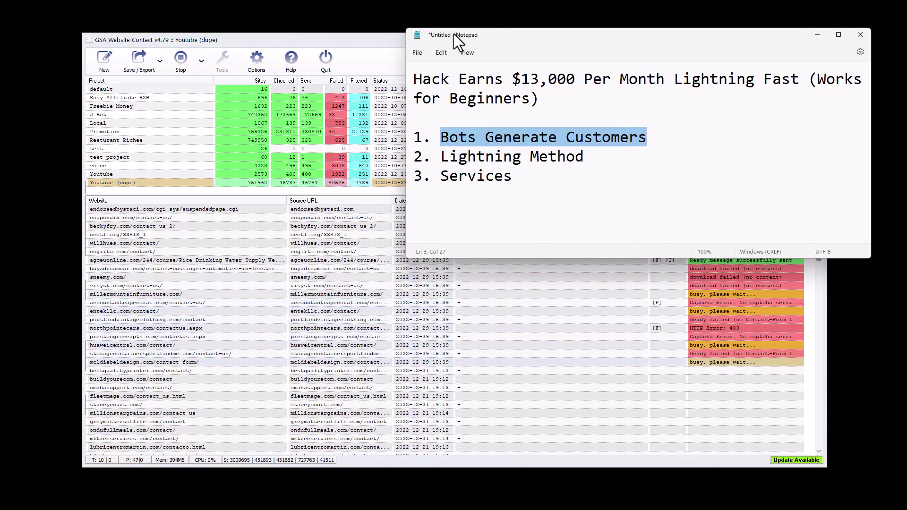
pyautogui.moveTo(434, 33); pyautogui.dragTo(906, 17)
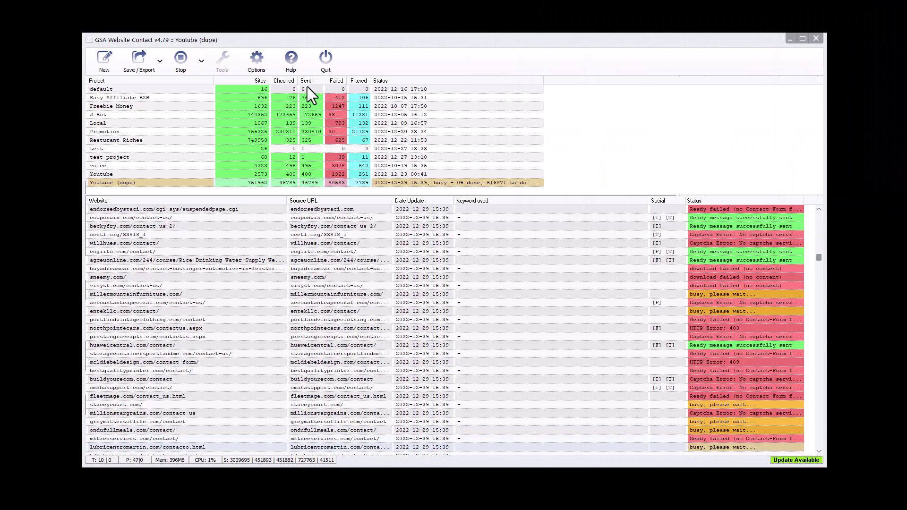
# Step: Select the Youtube (dupe) project and stop it so it shows Aborted
pyautogui.click(101, 182)
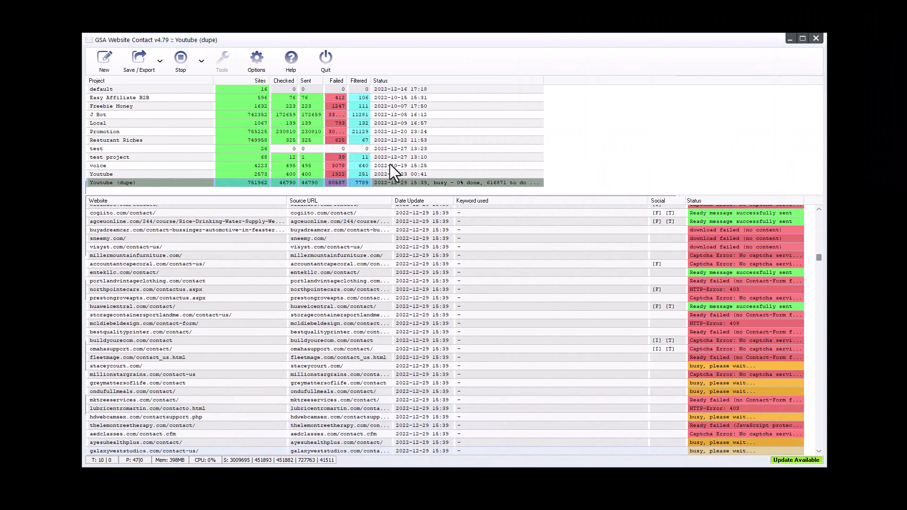
pyautogui.click(180, 61)
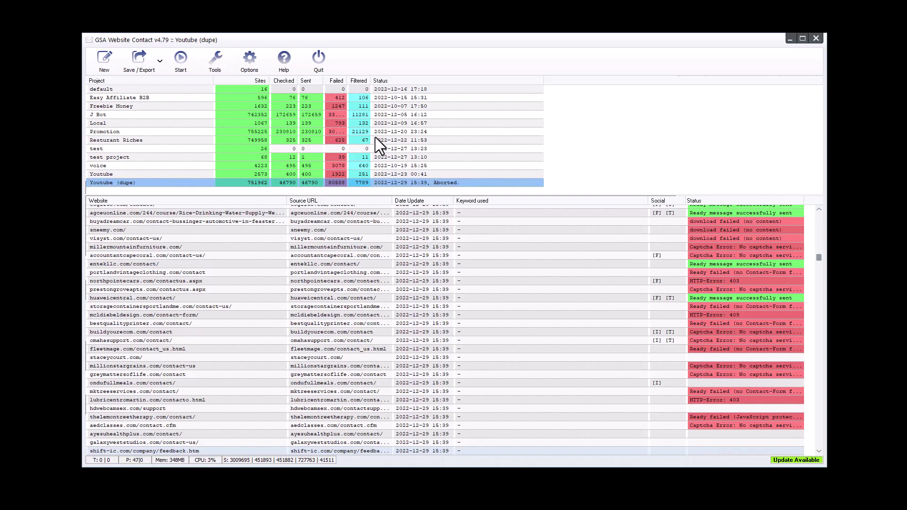
pyautogui.doubleClick(153, 184)
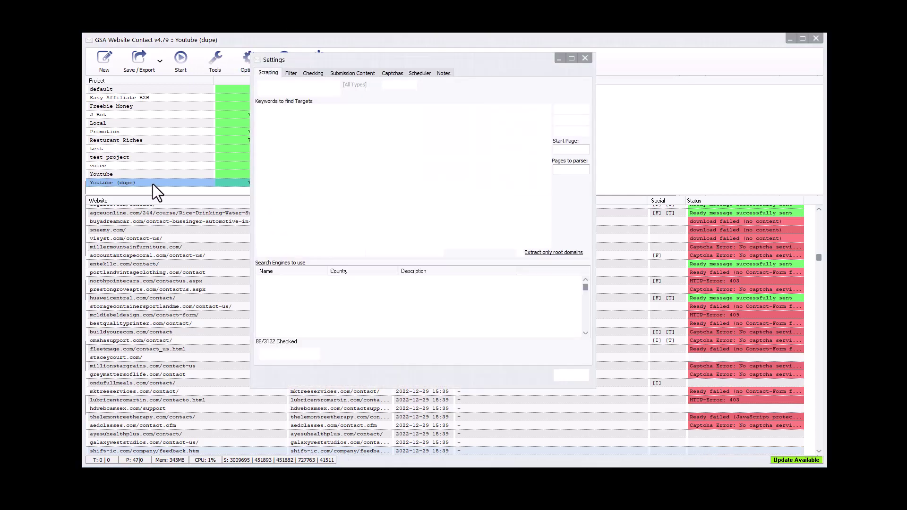
pyautogui.click(358, 72)
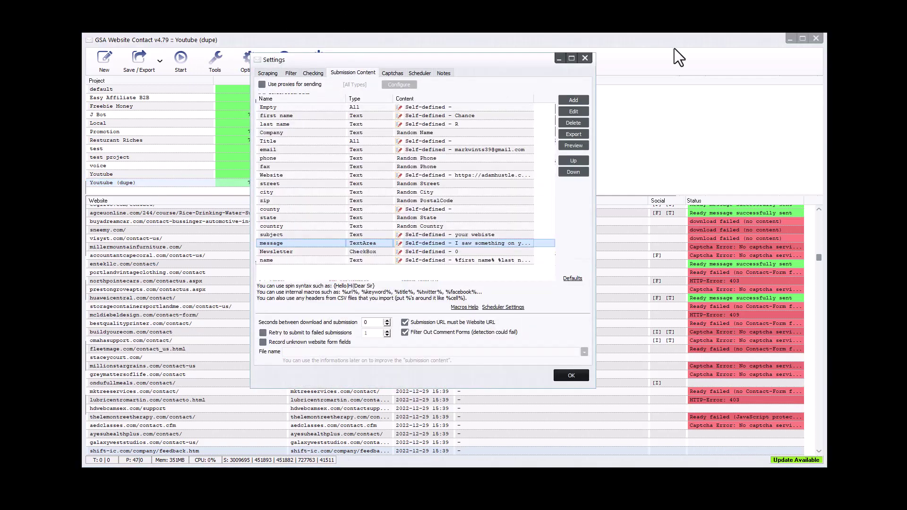
pyautogui.doubleClick(401, 244)
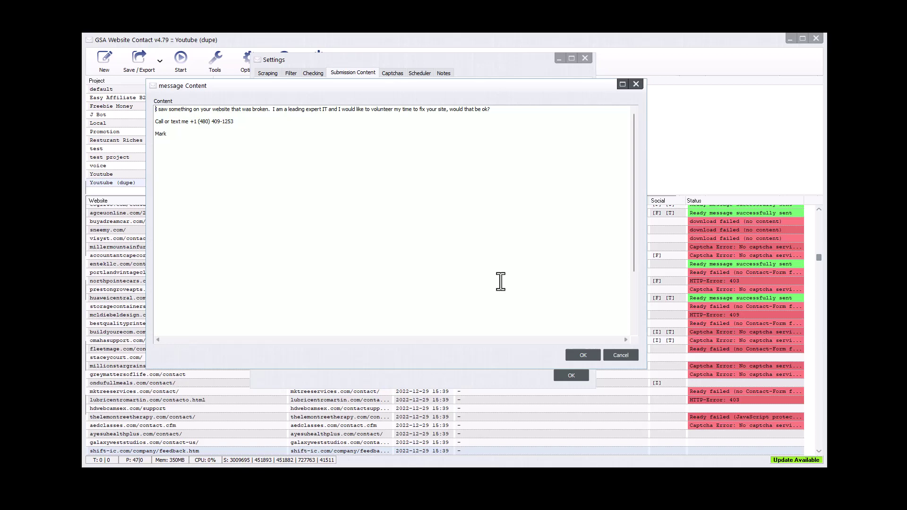
pyautogui.click(595, 355)
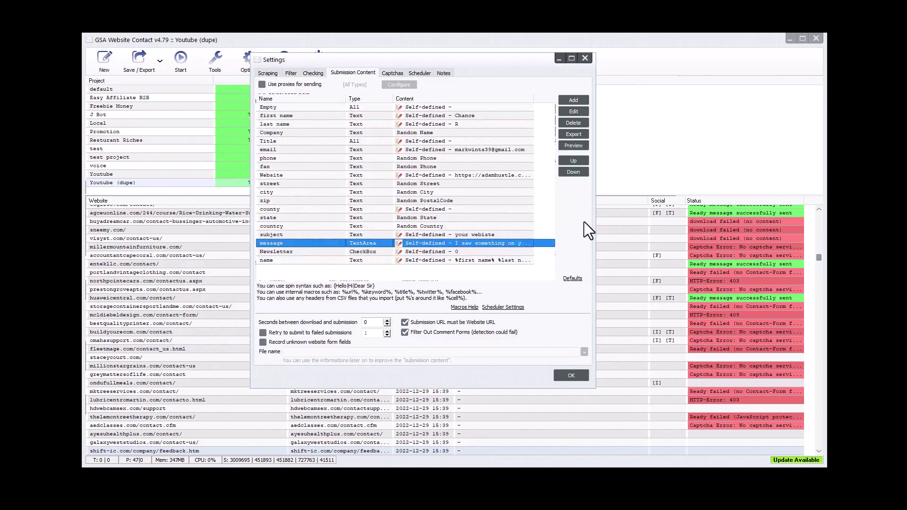
# Step: Close the project settings and reselect the Youtube (dupe) project
pyautogui.click(572, 377)
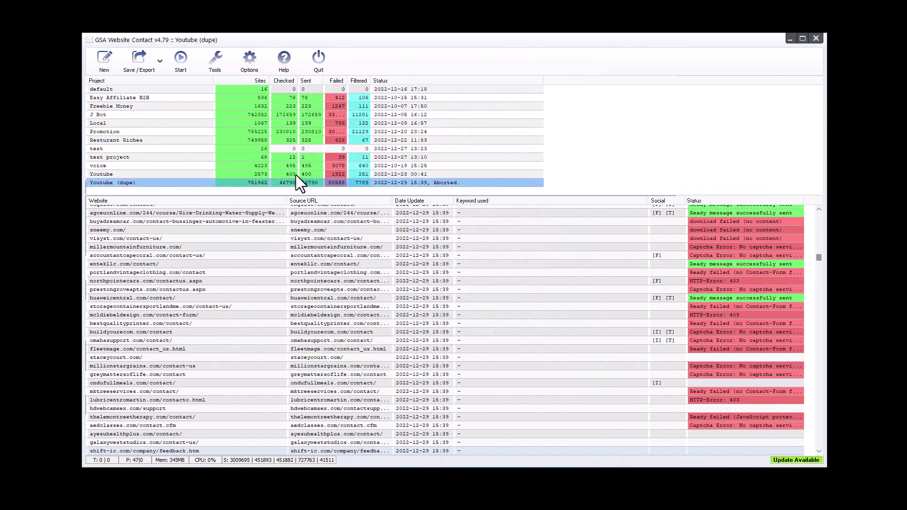
pyautogui.click(181, 63)
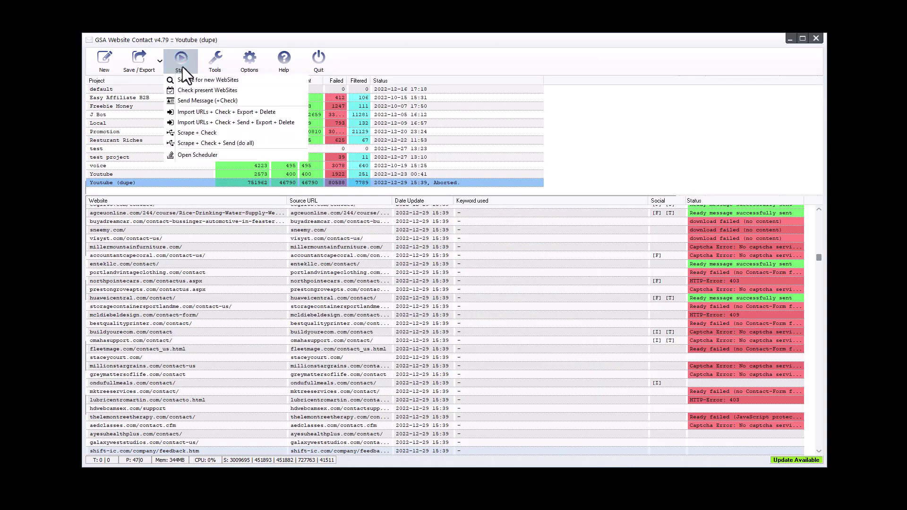
pyautogui.click(270, 190)
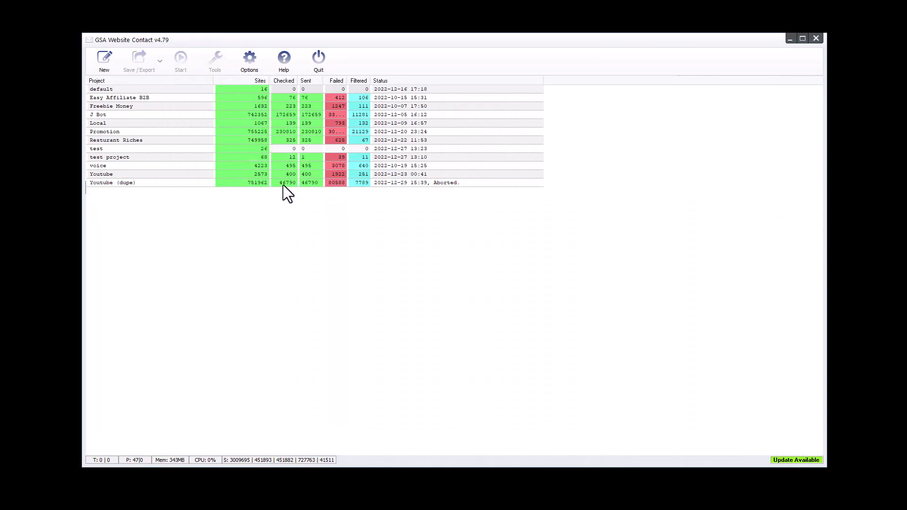
pyautogui.click(132, 182)
# Step: Start the Youtube (dupe) project from the run options so its Message Preview appears
pyautogui.moveTo(351, 172)
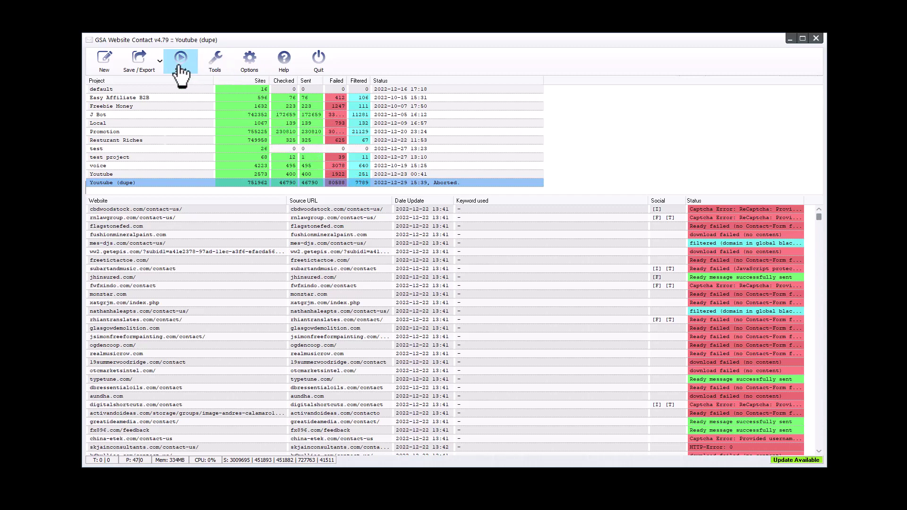
pyautogui.click(181, 70)
pyautogui.click(188, 98)
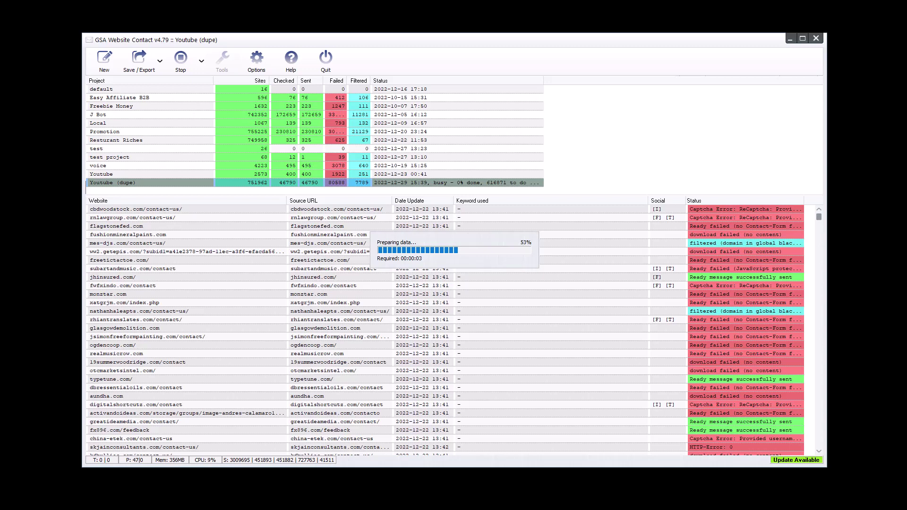
pyautogui.moveTo(906, 21); pyautogui.dragTo(794, 21)
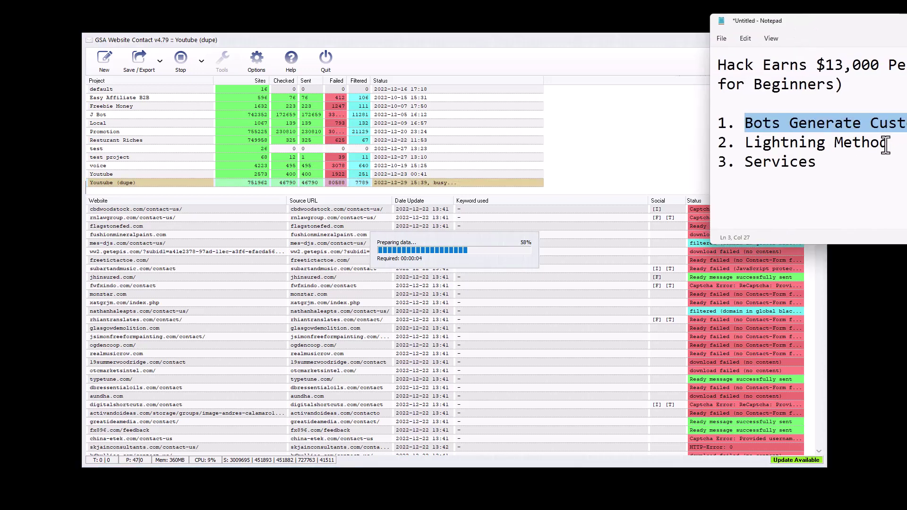
pyautogui.moveTo(738, 21); pyautogui.dragTo(906, 21)
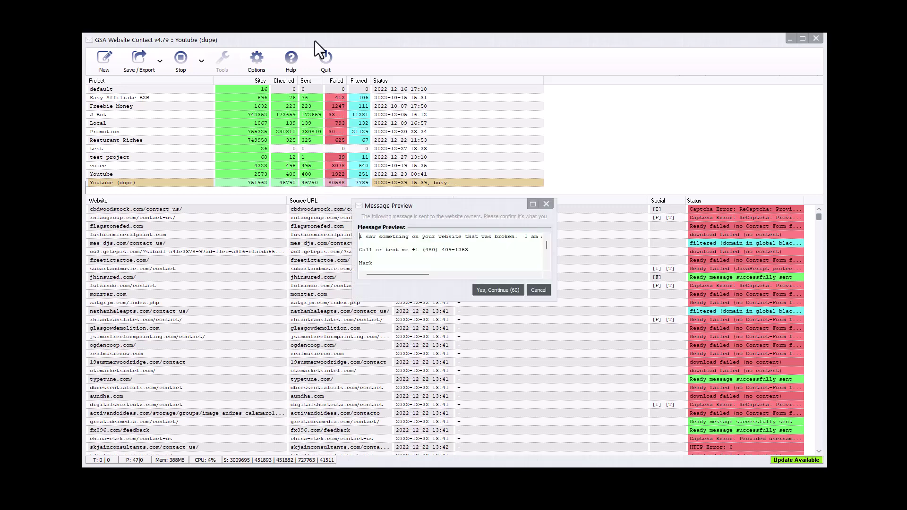
# Step: Approve the broken-website message with 'Yes, Continue' and briefly check the Notepad notes
pyautogui.click(496, 289)
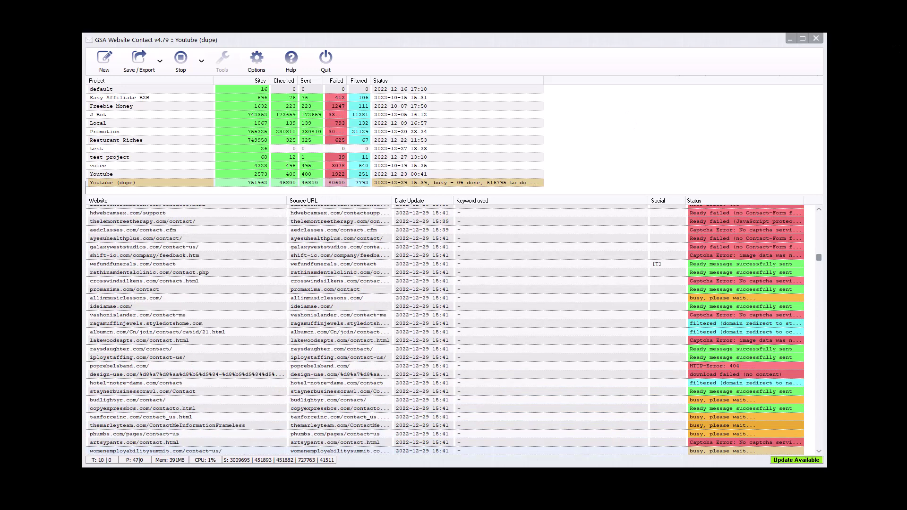
pyautogui.hotkey('alt', 'Tab')
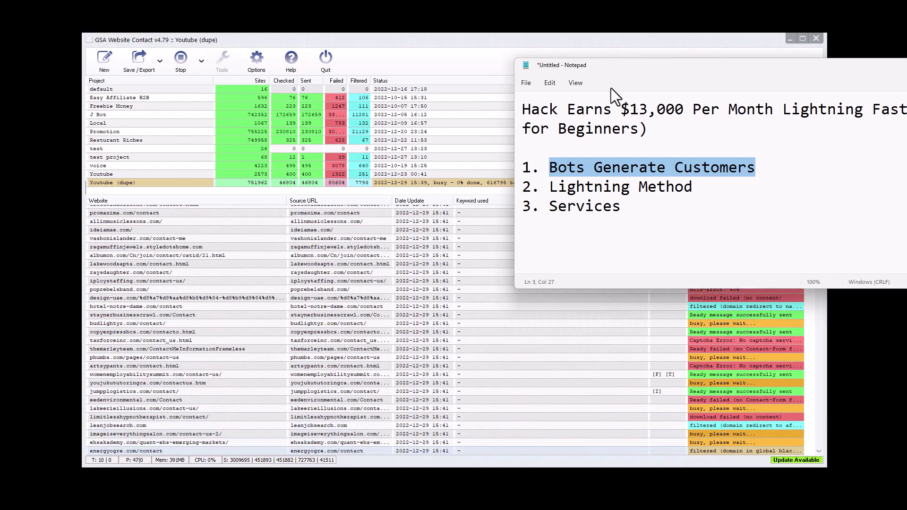
pyautogui.press('super+Down')
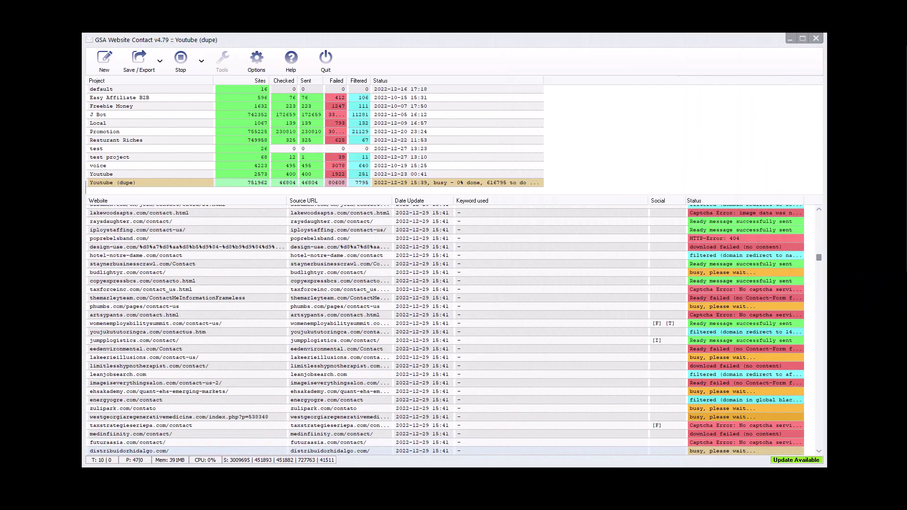
# Step: Switch to Skype and read the recent lead chats, including the SMS volunteer inquiry
pyautogui.hotkey('alt', 'Tab')
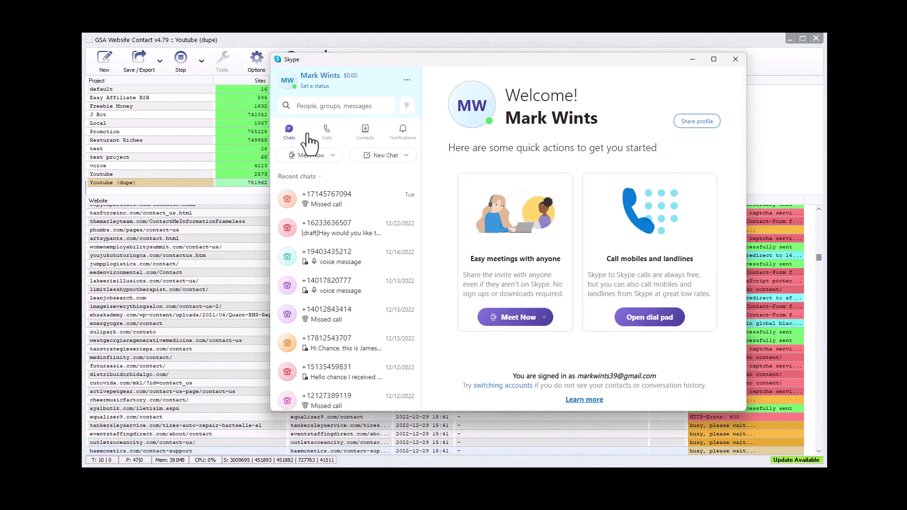
pyautogui.click(314, 203)
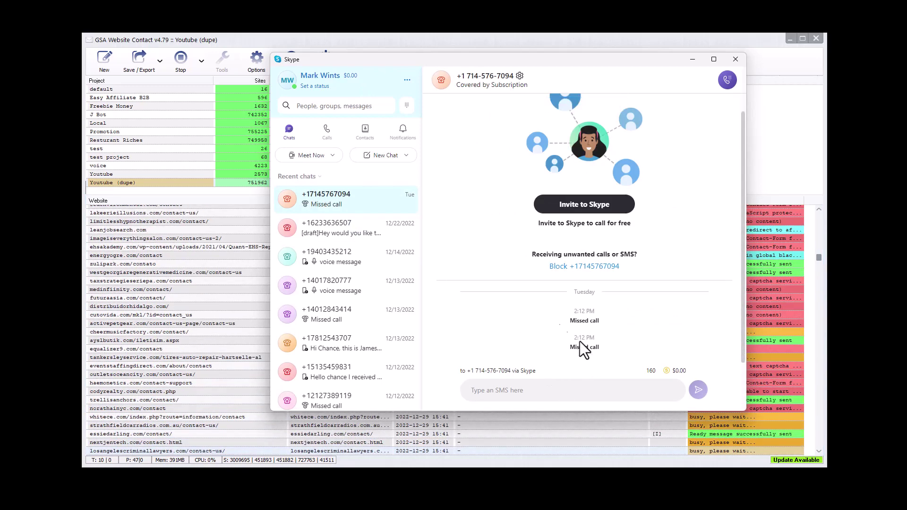
pyautogui.click(339, 270)
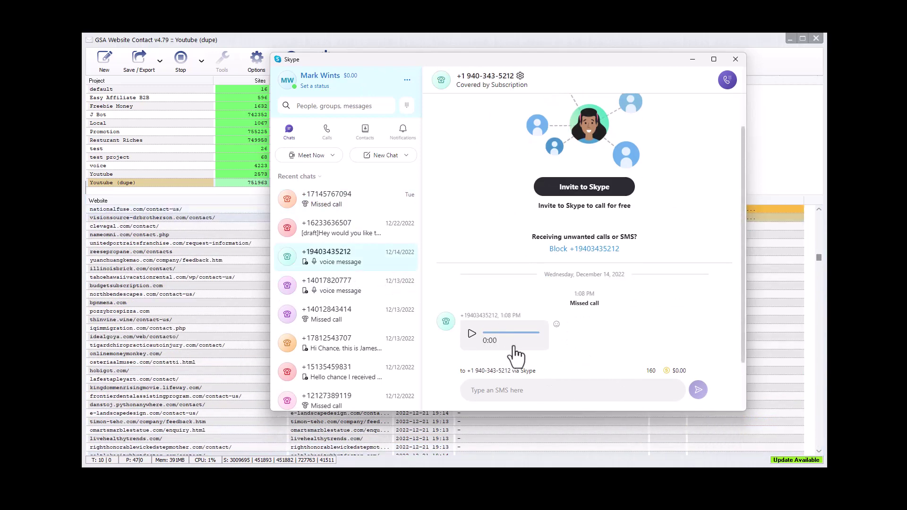
pyautogui.click(349, 349)
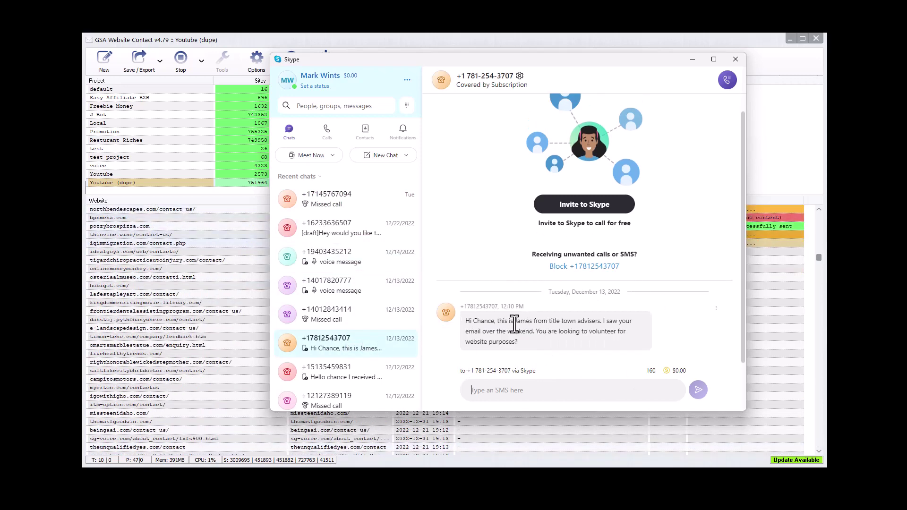
pyautogui.moveTo(513, 321); pyautogui.dragTo(592, 322)
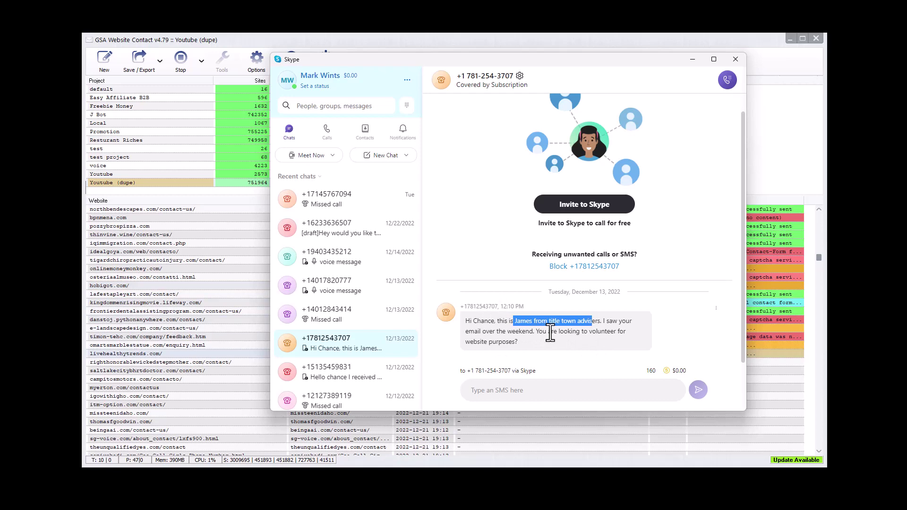
pyautogui.click(526, 391)
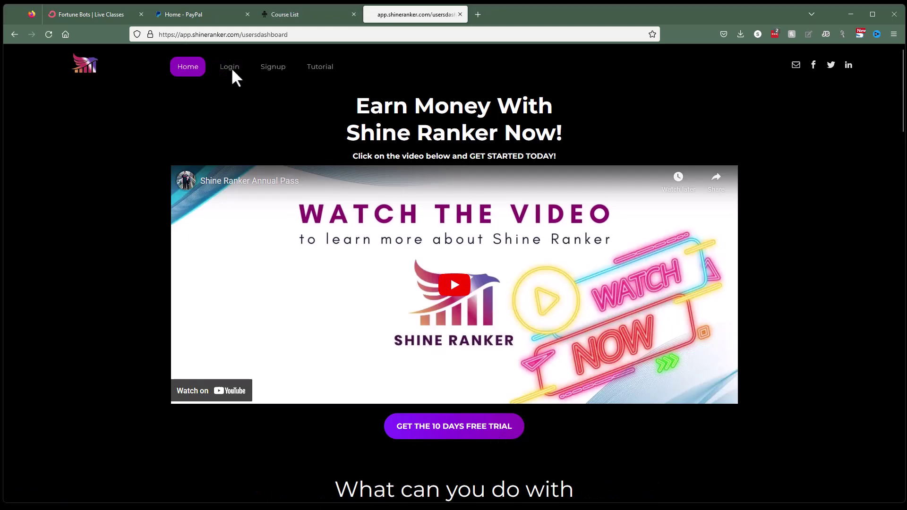
# Step: Open the Shine Audit for globalpersonalization.com (score 6.5, 648 links) and scroll through the results
pyautogui.click(231, 67)
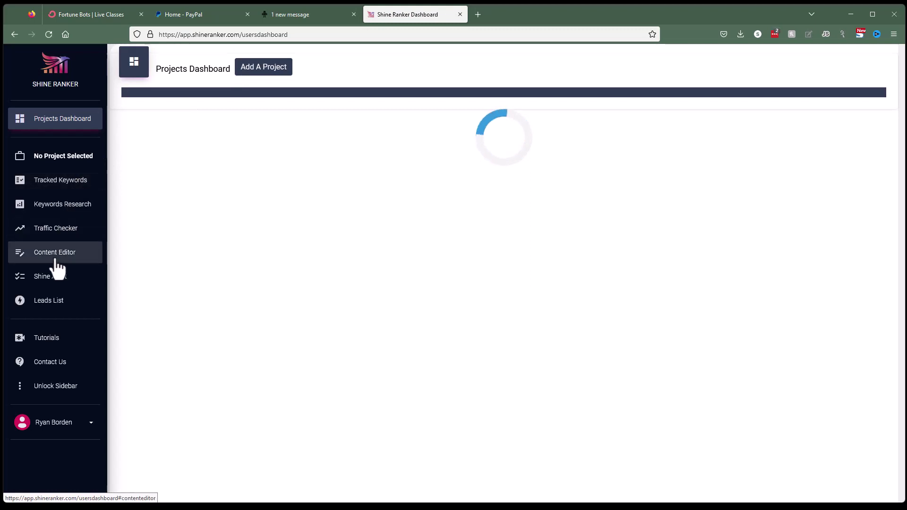
pyautogui.click(48, 278)
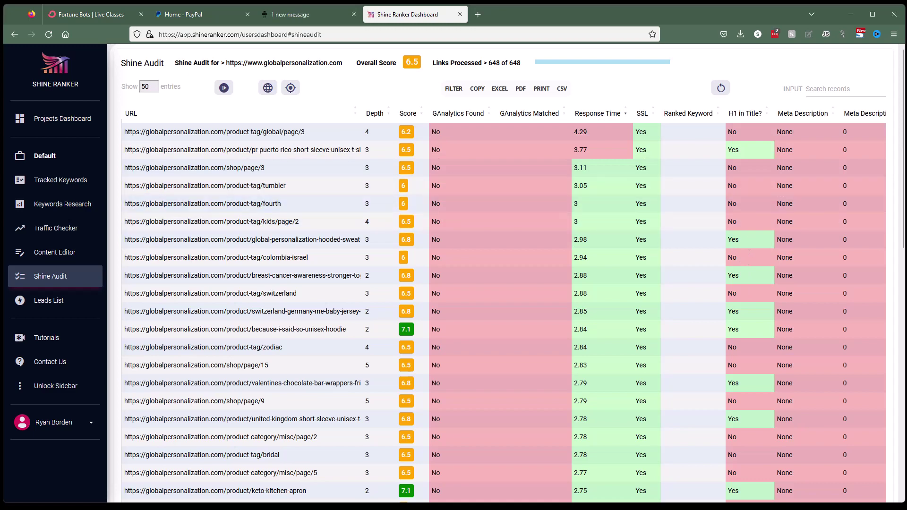
pyautogui.scroll(-10, 510, 271)
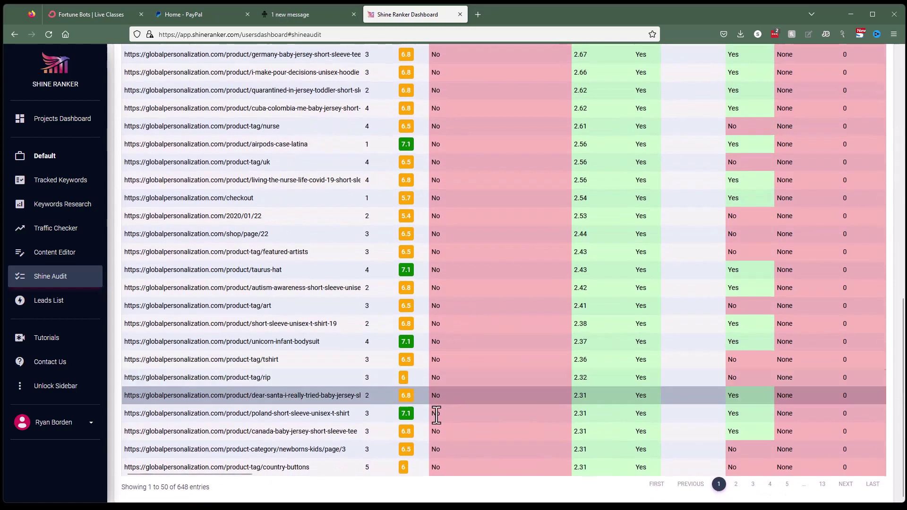
pyautogui.moveTo(205, 474); pyautogui.dragTo(112, 465)
pyautogui.scroll(10, 565, 322)
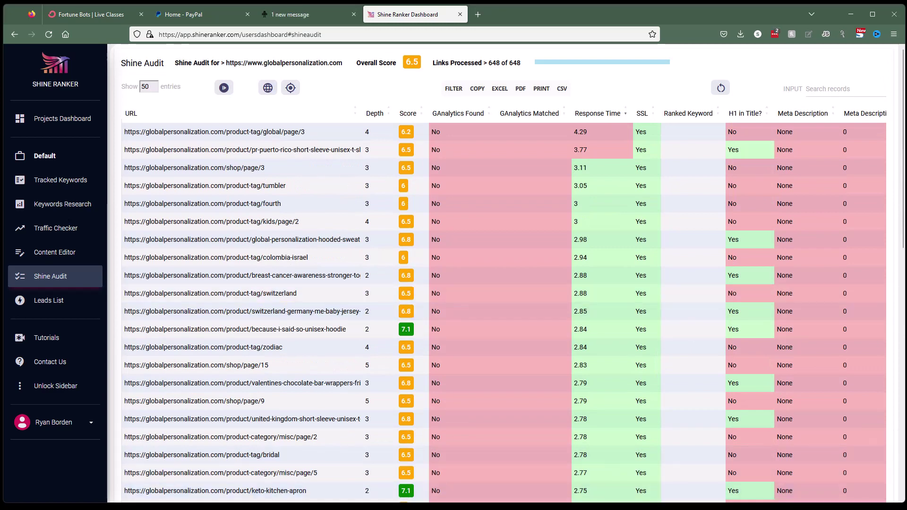
# Step: Move the Skype window down, view and dismiss the 'Enter Website Link!' prompt, then open Fortune Bots Live Classes
pyautogui.hotkey('alt', 'Tab')
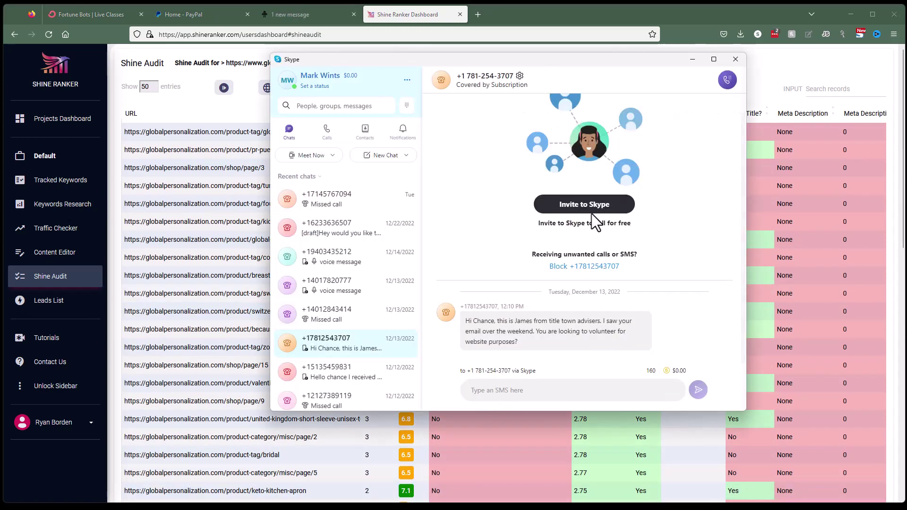
pyautogui.moveTo(553, 63); pyautogui.dragTo(553, 222)
pyautogui.click(268, 87)
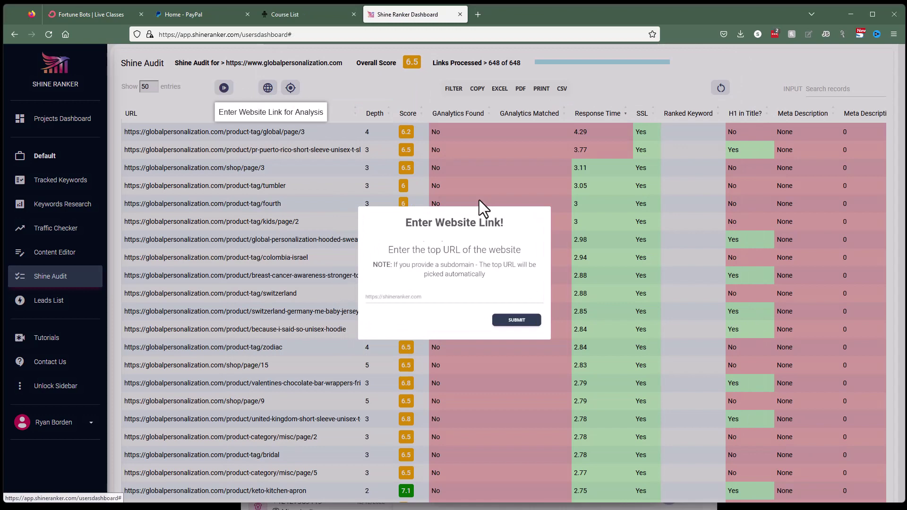
pyautogui.click(348, 98)
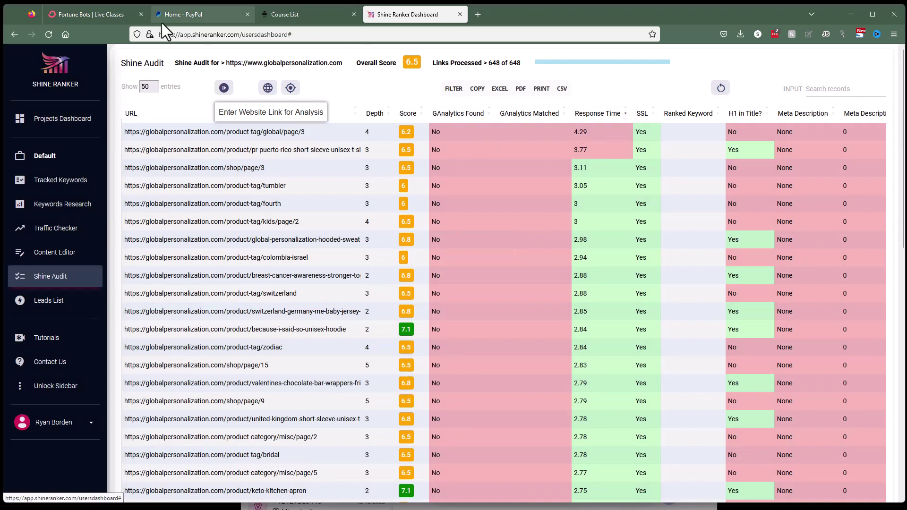
pyautogui.click(111, 17)
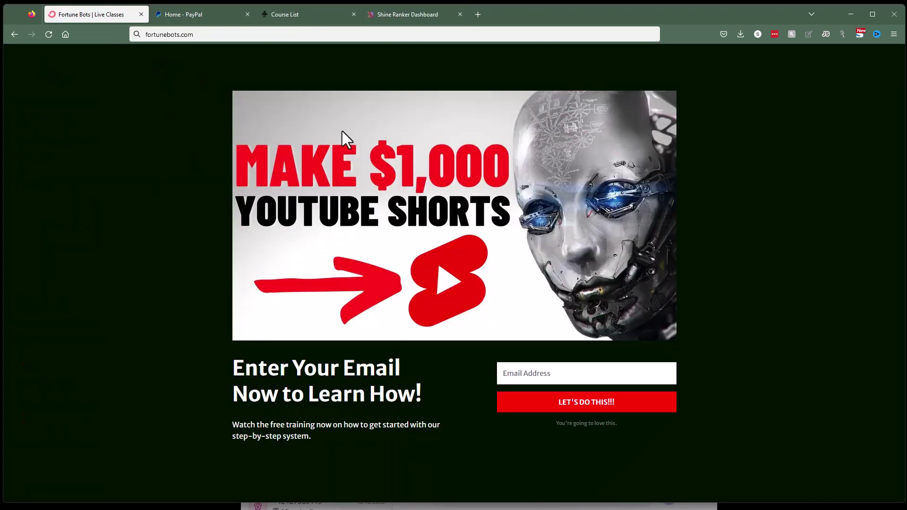
# Step: Return to the Shine Ranker audit of globalpersonalization.com, which still shows the 6.5 overall score
pyautogui.click(402, 19)
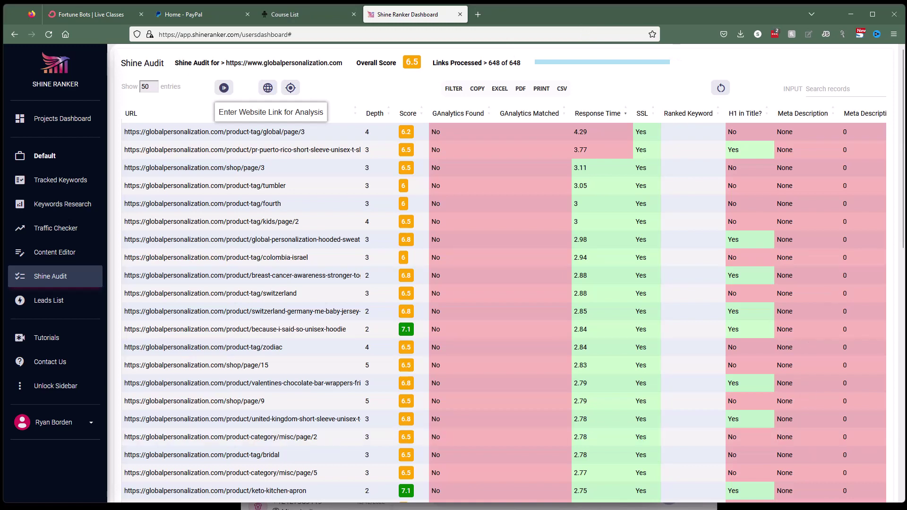
pyautogui.click(473, 505)
pyautogui.scroll(-5, 299, 367)
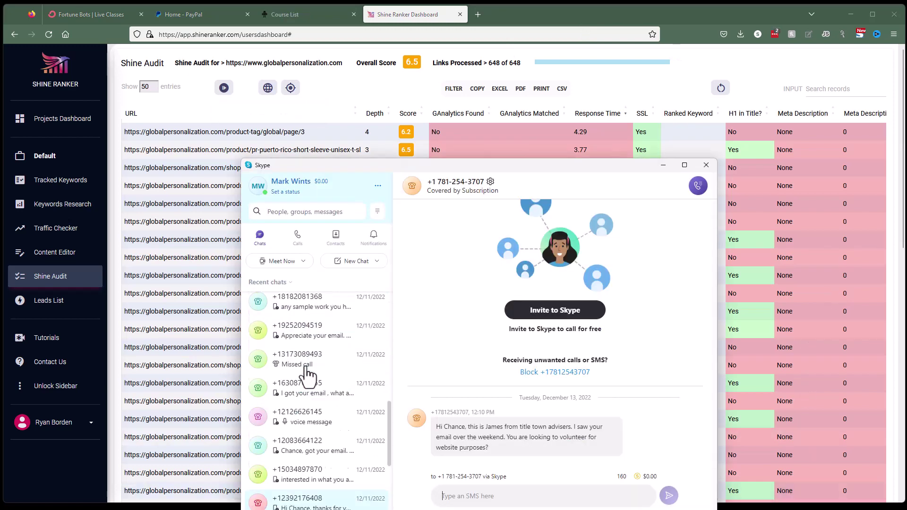
pyautogui.scroll(5, 299, 368)
pyautogui.moveTo(415, 168); pyautogui.dragTo(388, 98)
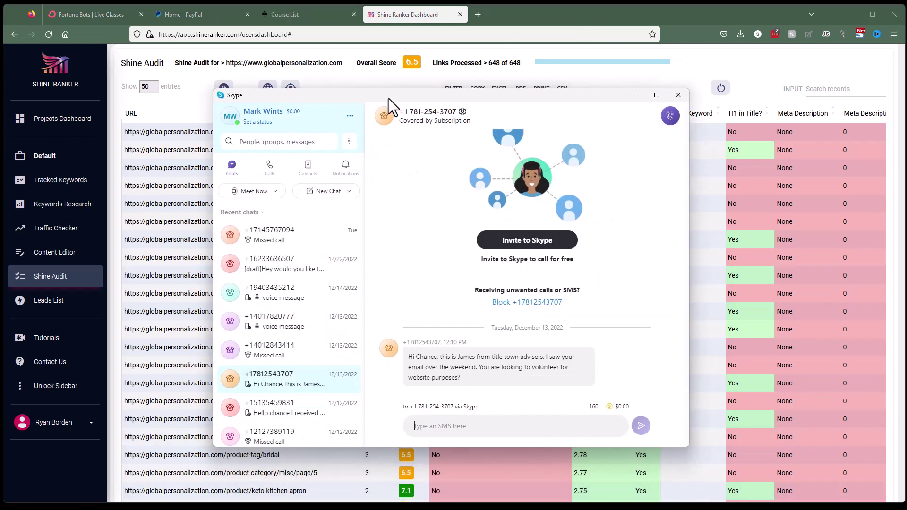
pyautogui.click(633, 97)
pyautogui.click(632, 96)
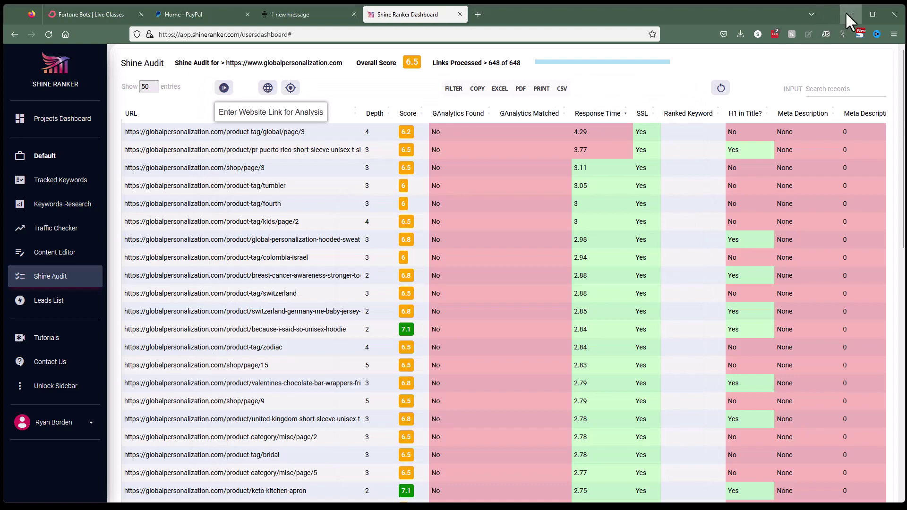
# Step: Minimize the browser, highlight '3. Services' in the notes, and move Notepad right, off the project table
pyautogui.click(849, 14)
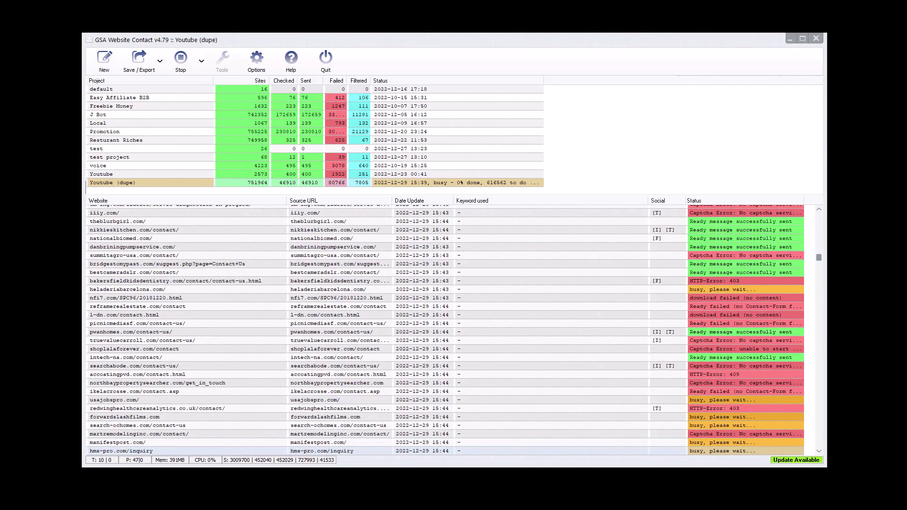
pyautogui.hotkey('alt', 'Tab')
pyautogui.moveTo(438, 194); pyautogui.dragTo(356, 198)
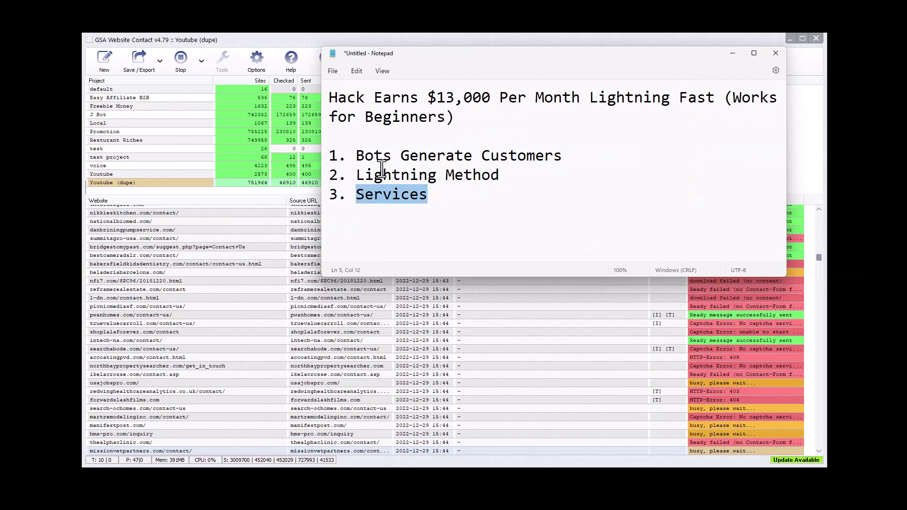
pyautogui.moveTo(421, 57); pyautogui.dragTo(682, 46)
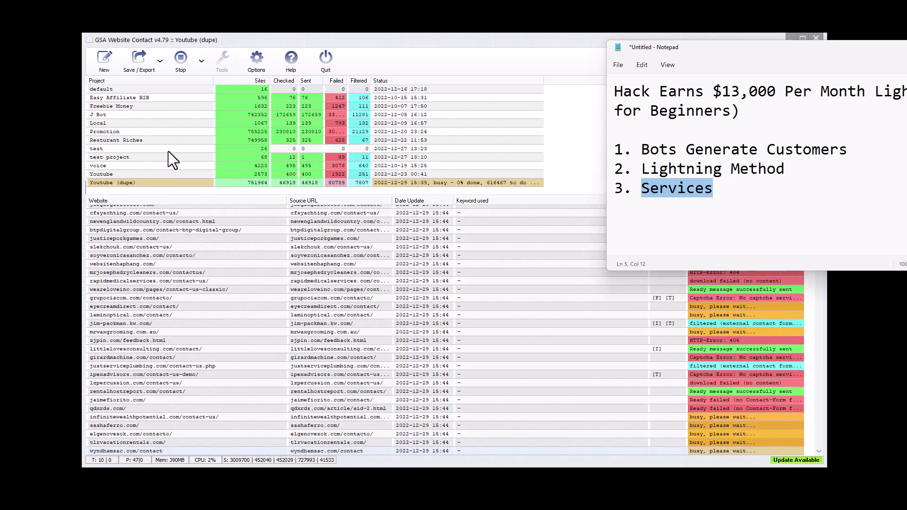
# Step: Open the test project's Settings and review its Filter, Checking, content, Captchas and Notes tabs
pyautogui.click(170, 148)
pyautogui.doubleClick(169, 150)
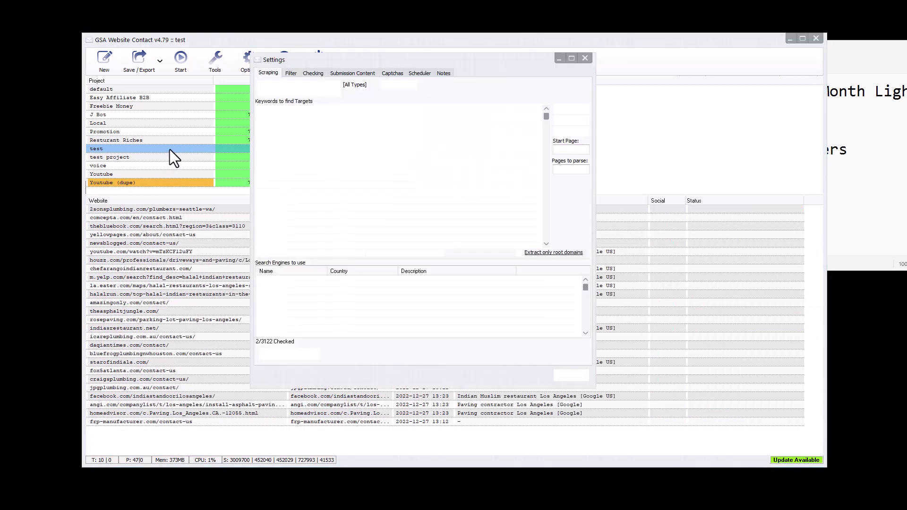
pyautogui.click(293, 71)
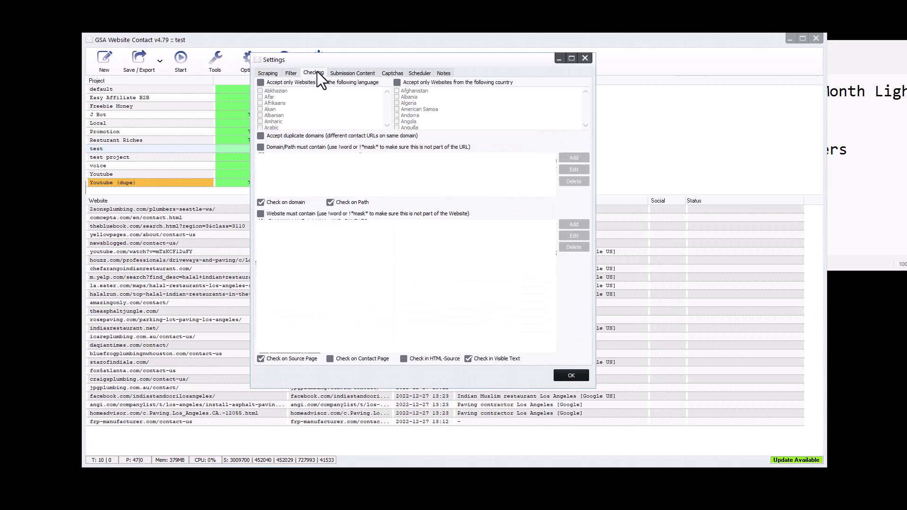
pyautogui.click(316, 72)
pyautogui.click(363, 73)
pyautogui.click(415, 73)
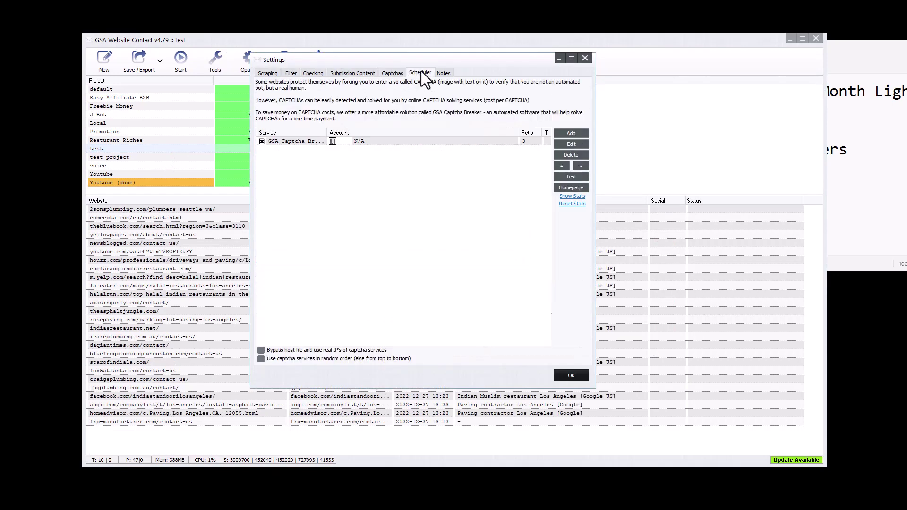
pyautogui.click(443, 73)
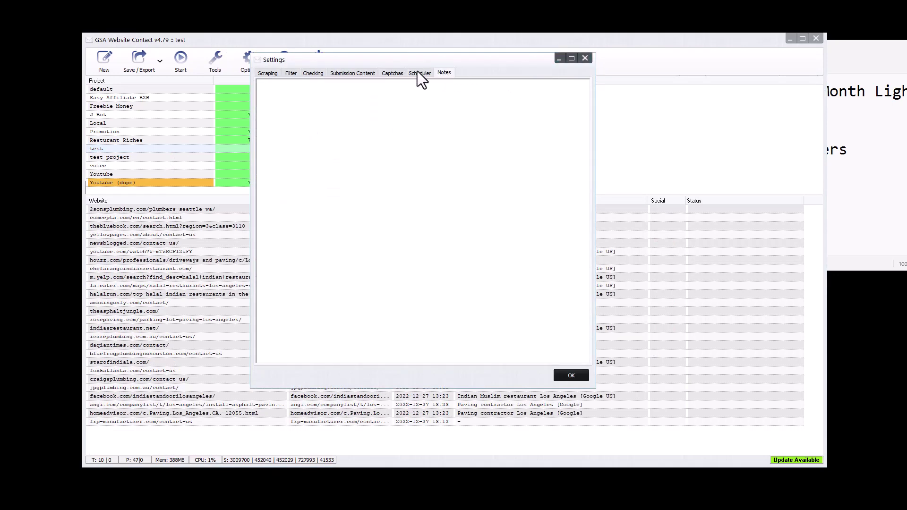
pyautogui.click(391, 74)
pyautogui.click(585, 58)
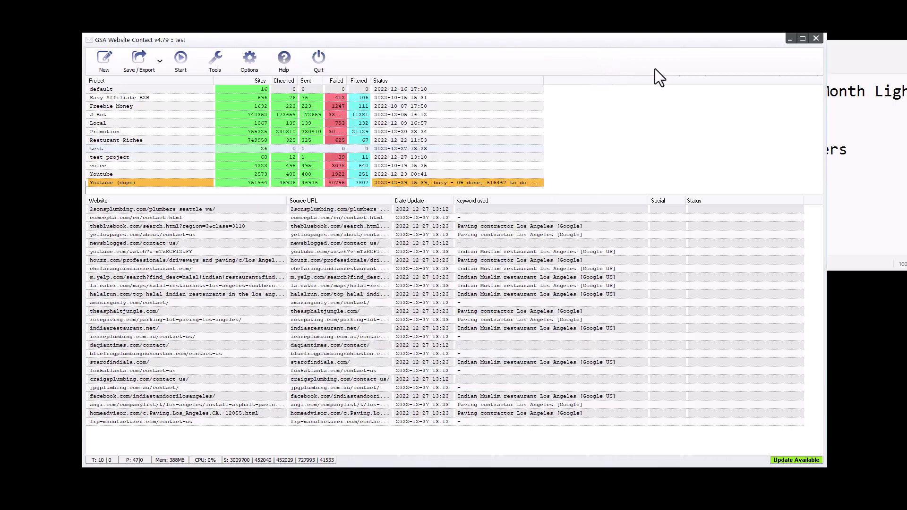
pyautogui.click(838, 61)
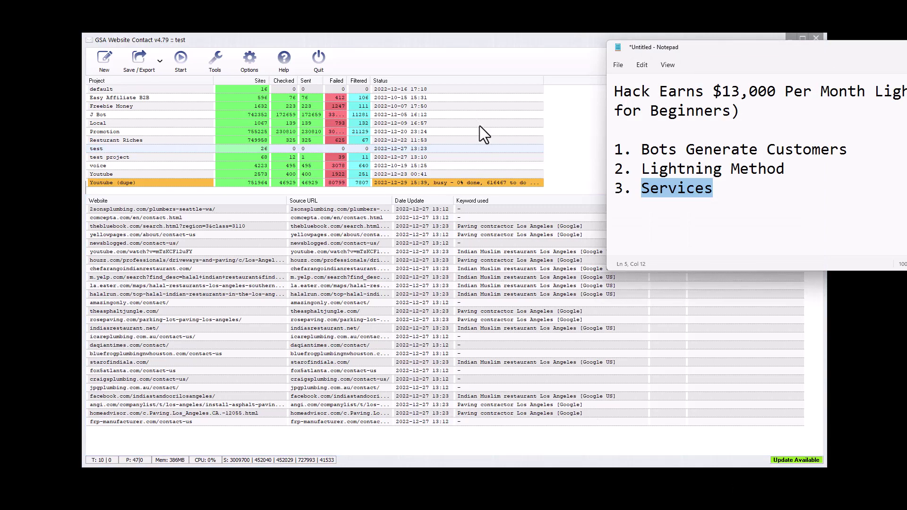
# Step: Highlight 'Services' in the notes and switch to the Digital Profits client portal (0 open orders)
pyautogui.moveTo(723, 187); pyautogui.dragTo(641, 194)
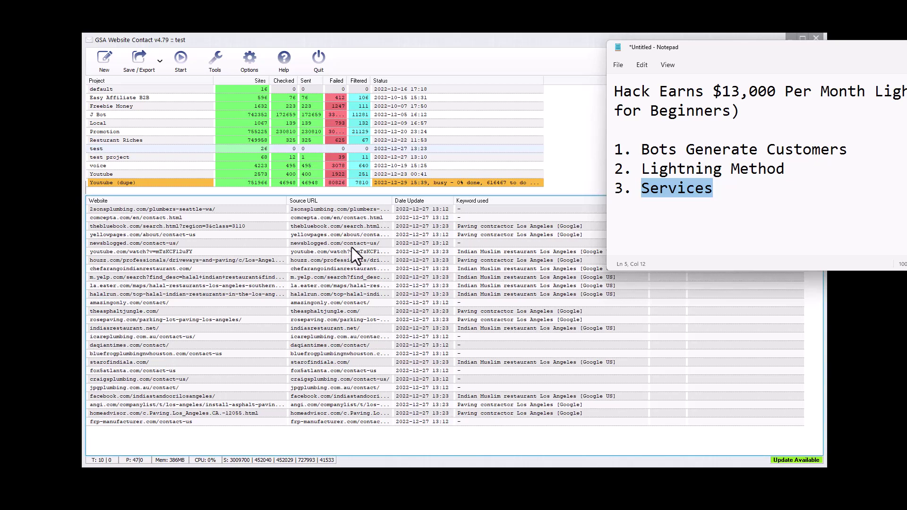
pyautogui.click(365, 508)
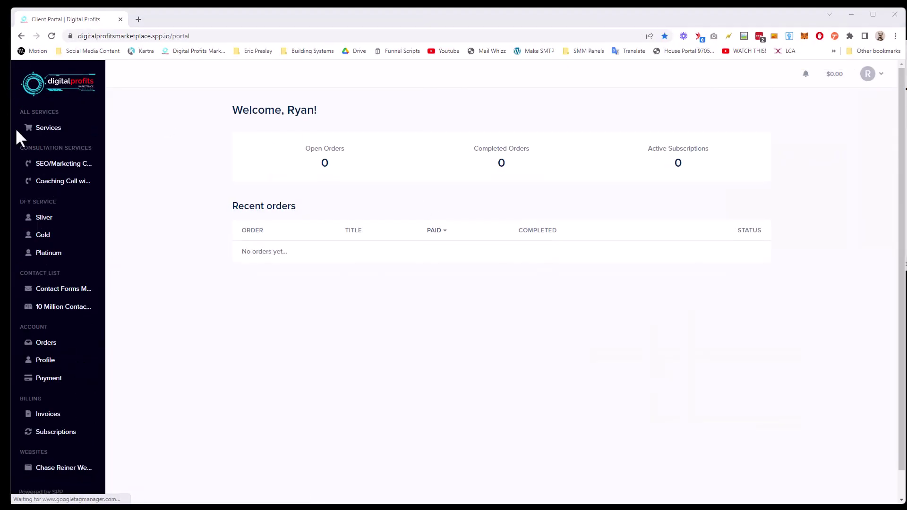
# Step: Open Services and scroll through the Silver ($500), Gold ($1,000) and Platinum ($2,500) packages
pyautogui.click(38, 127)
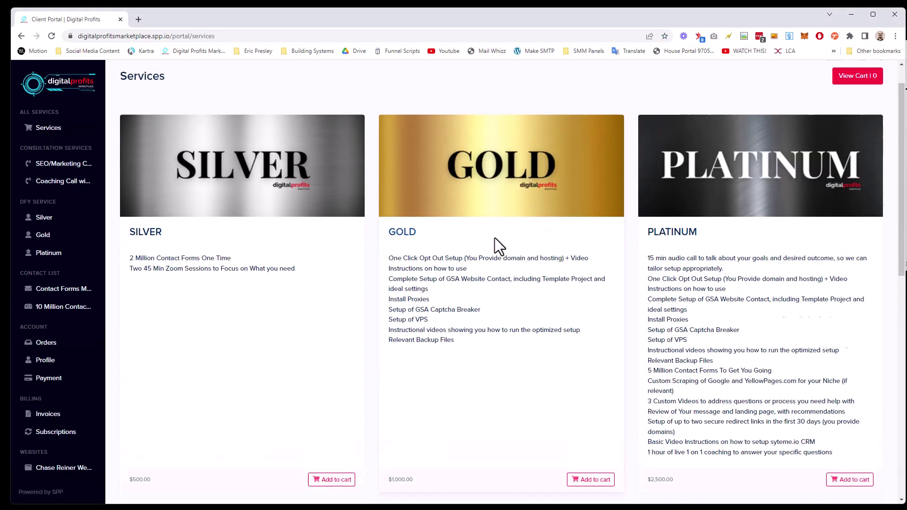
pyautogui.scroll(-10, 491, 241)
pyautogui.scroll(10, 486, 238)
pyautogui.scroll(-1, 483, 232)
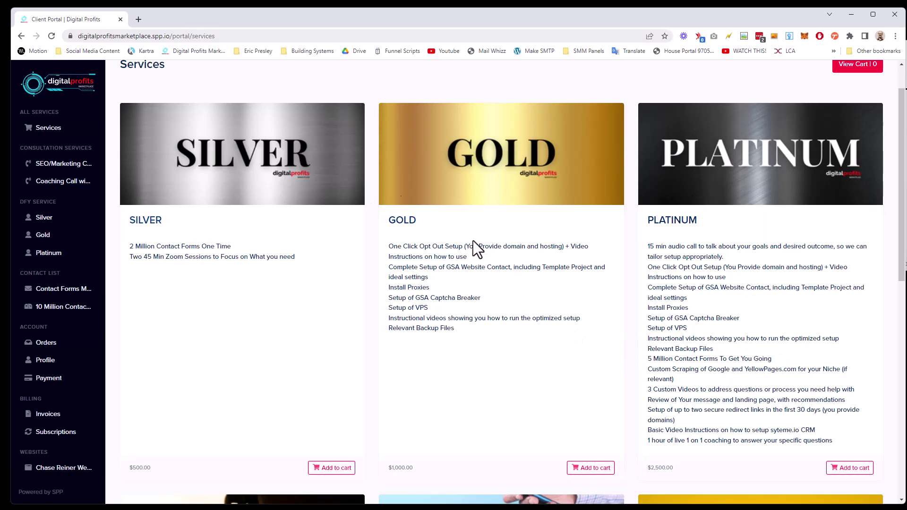
pyautogui.scroll(-1, 716, 190)
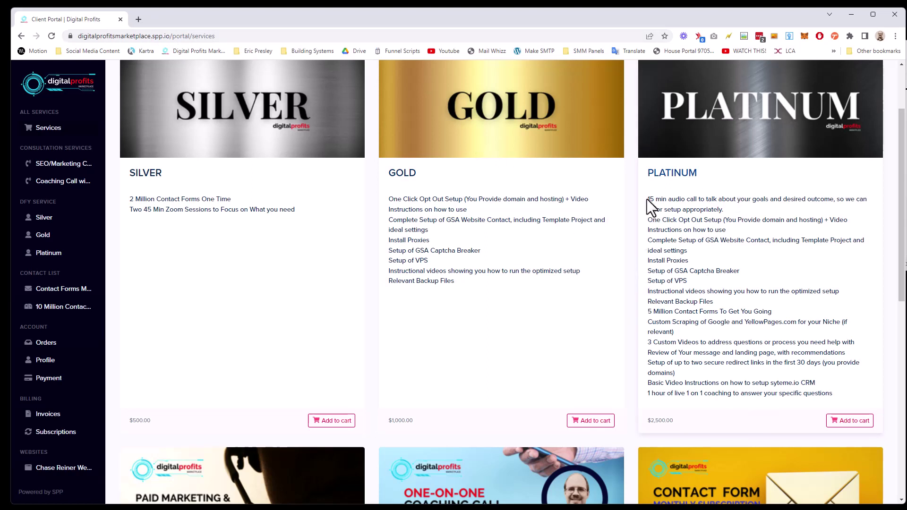
# Step: Shrink the browser to peek at GSA, then restore it full-screen and scroll the package cards
pyautogui.moveTo(541, 16); pyautogui.dragTo(454, 313)
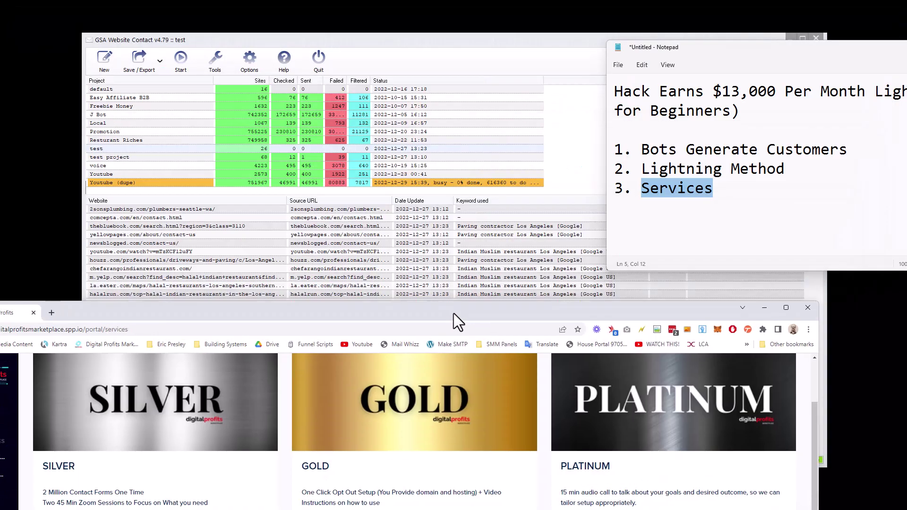
pyautogui.click(452, 283)
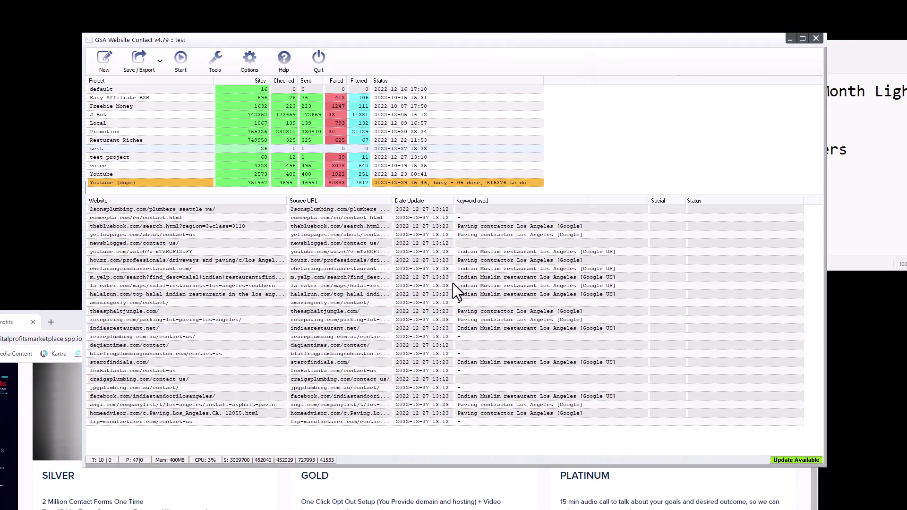
pyautogui.moveTo(75, 327); pyautogui.dragTo(213, 199)
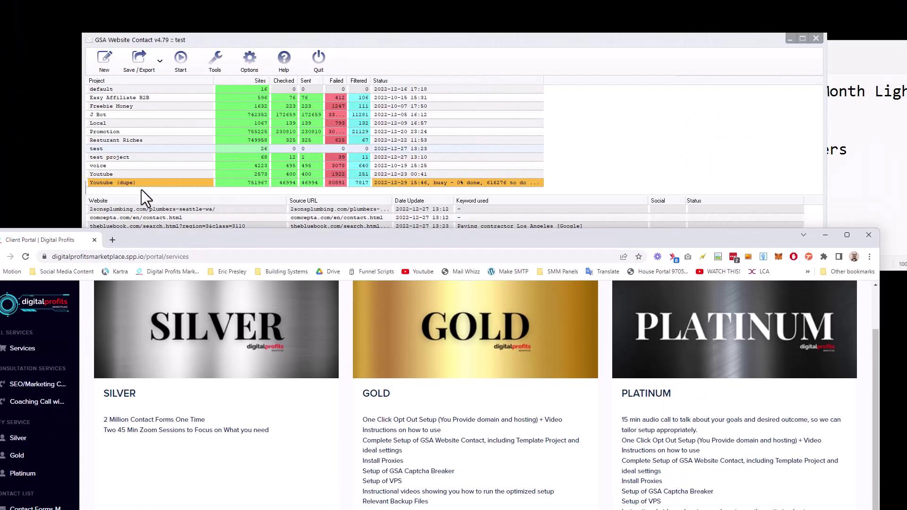
pyautogui.moveTo(294, 242); pyautogui.dragTo(314, 20)
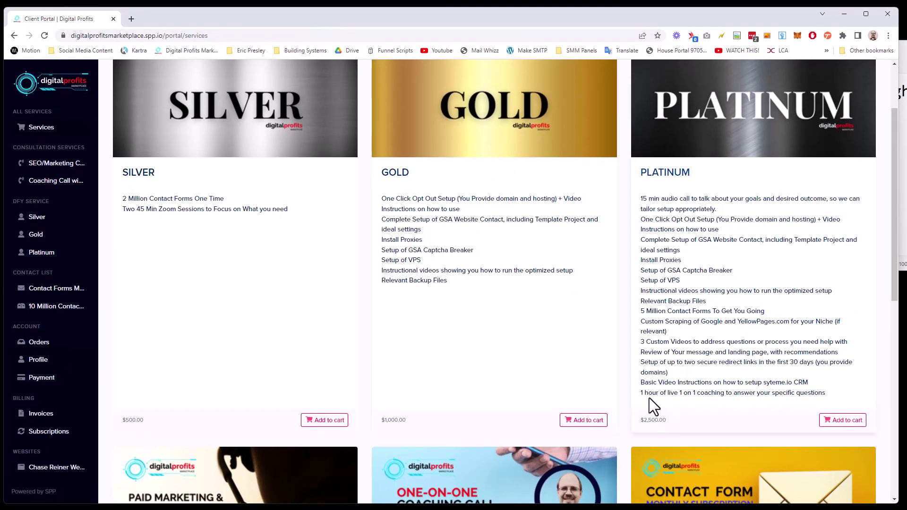
pyautogui.moveTo(639, 393); pyautogui.dragTo(854, 395)
pyautogui.scroll(-5, 455, 295)
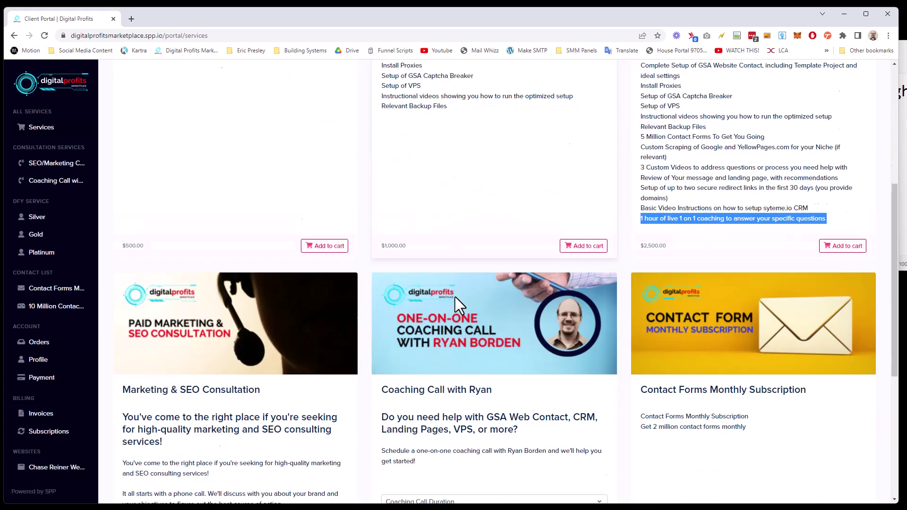
pyautogui.scroll(-2, 455, 297)
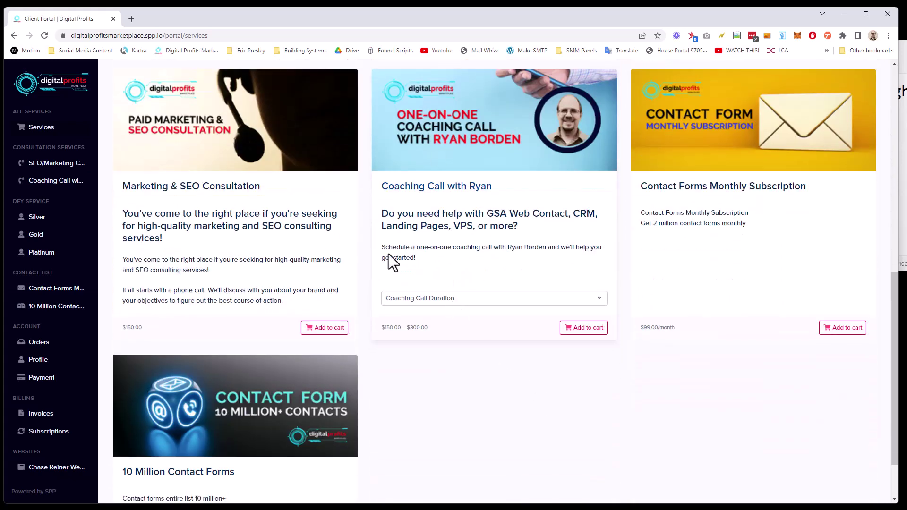
pyautogui.scroll(1, 502, 189)
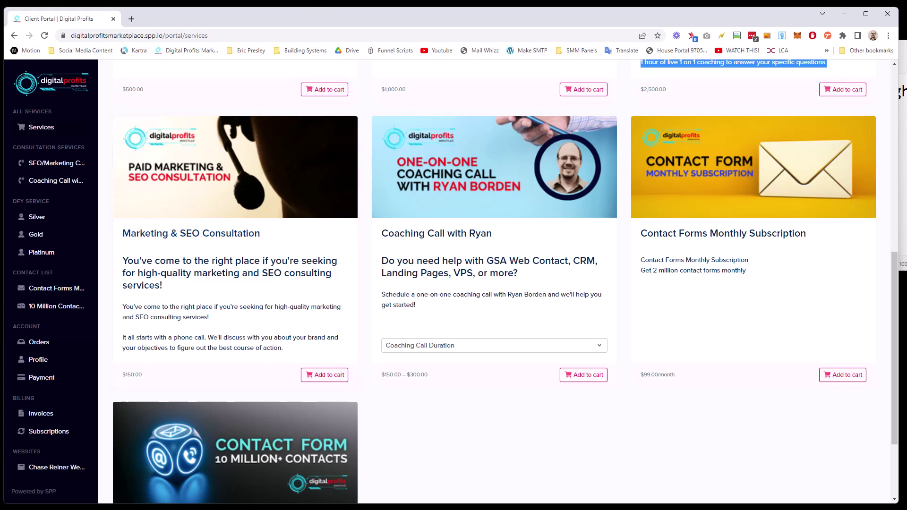
# Step: Select the marketplace web address, review the coaching offers, and minimize the browser
pyautogui.moveTo(163, 36); pyautogui.dragTo(37, 29)
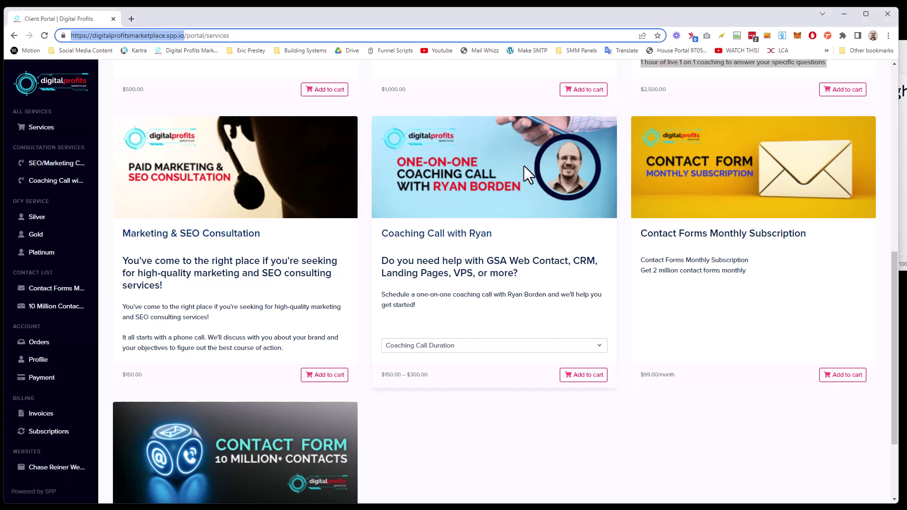
pyautogui.scroll(2, 597, 283)
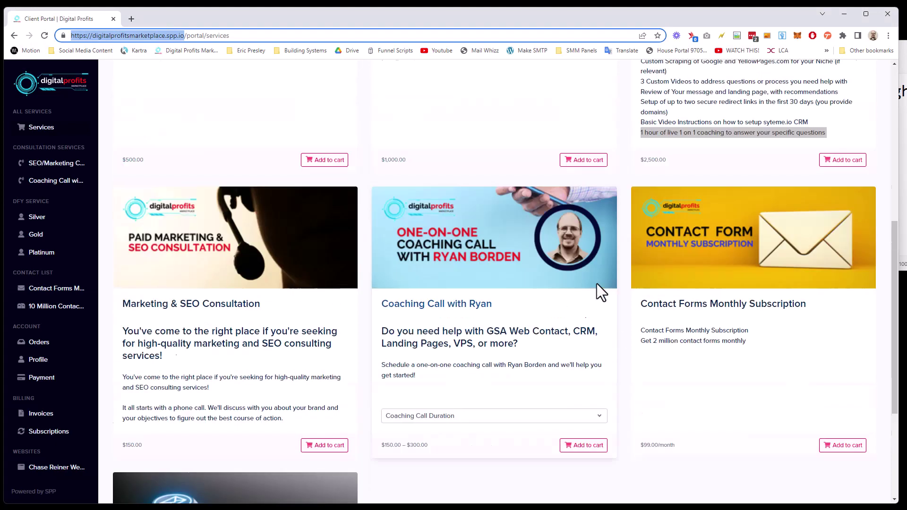
pyautogui.scroll(4, 596, 283)
pyautogui.scroll(2, 718, 259)
pyautogui.scroll(-2, 683, 259)
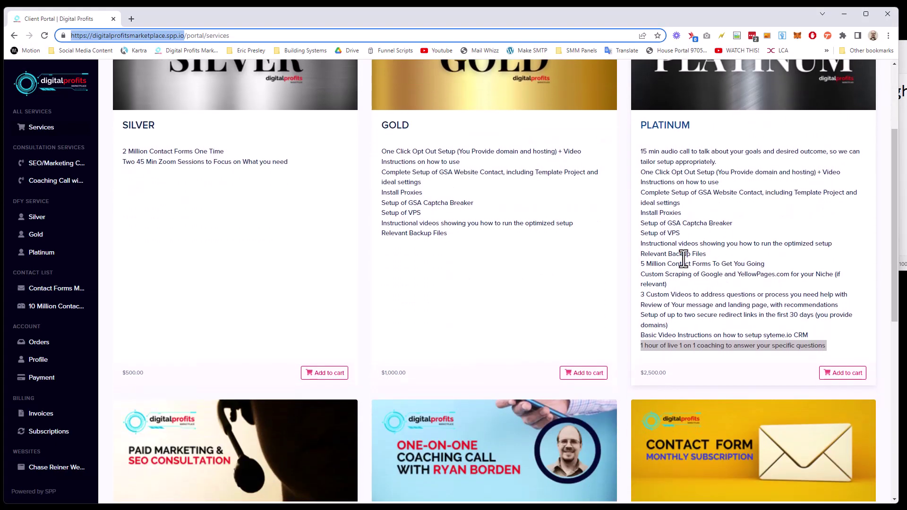
pyautogui.scroll(-2, 684, 259)
pyautogui.scroll(5, 642, 241)
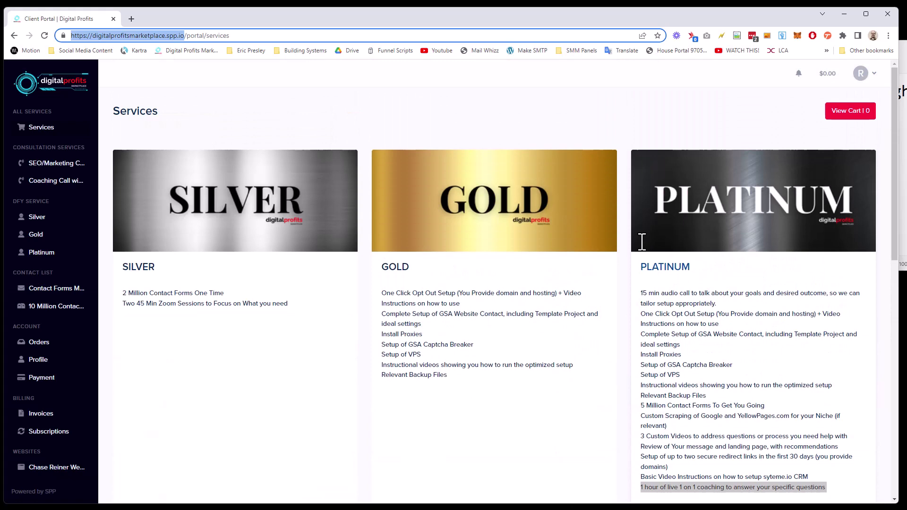
pyautogui.click(844, 15)
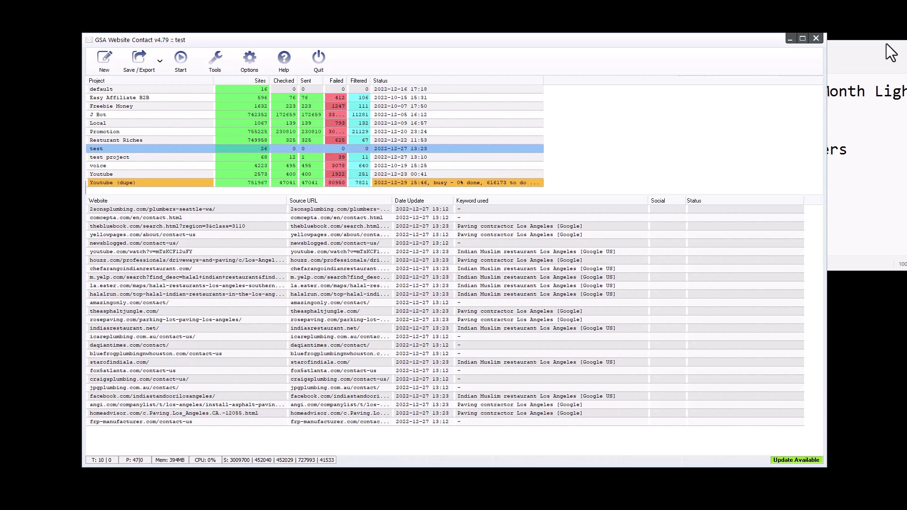
# Step: Reposition the notes, highlight 'Services', and bring forward the Shine Ranker globalpersonalization.com audit
pyautogui.click(880, 51)
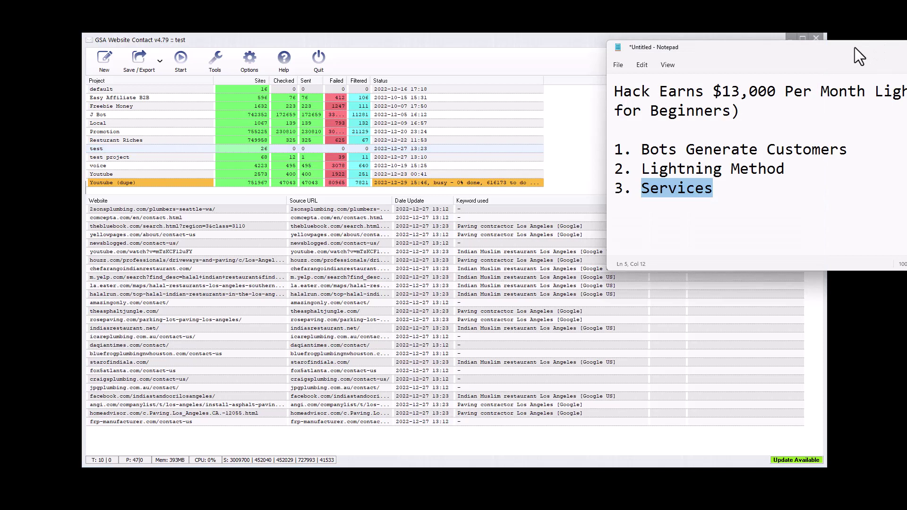
pyautogui.moveTo(847, 51); pyautogui.dragTo(729, 69)
pyautogui.moveTo(596, 204); pyautogui.dragTo(527, 206)
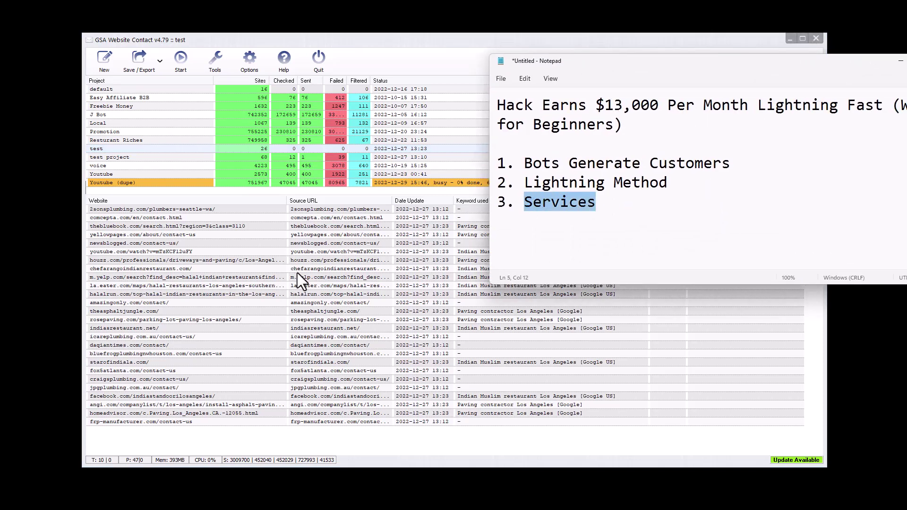
pyautogui.click(345, 477)
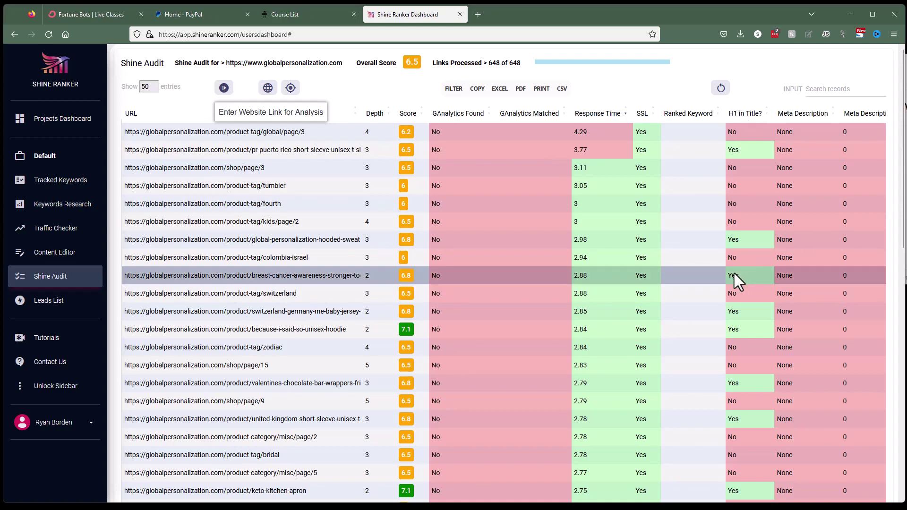
# Step: Glance at the Fortune Bots Live Classes tab and scroll through the Course List
pyautogui.click(87, 15)
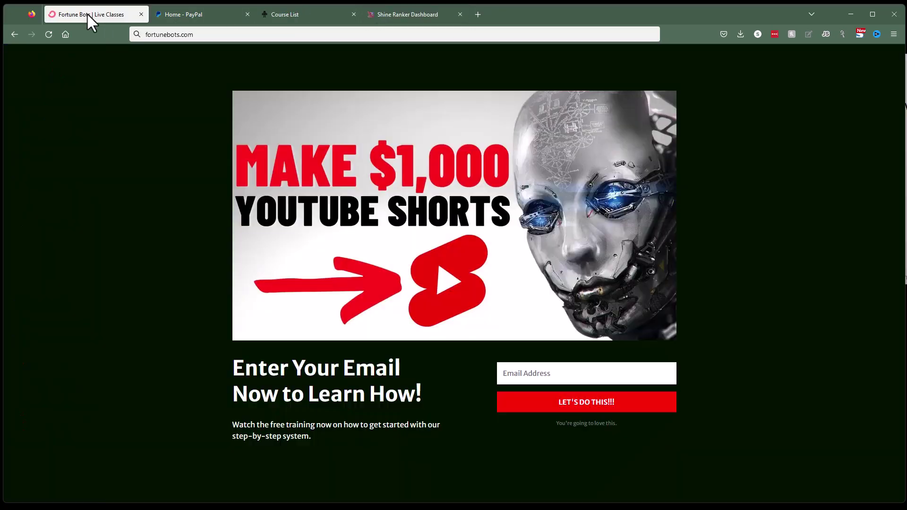
pyautogui.click(311, 18)
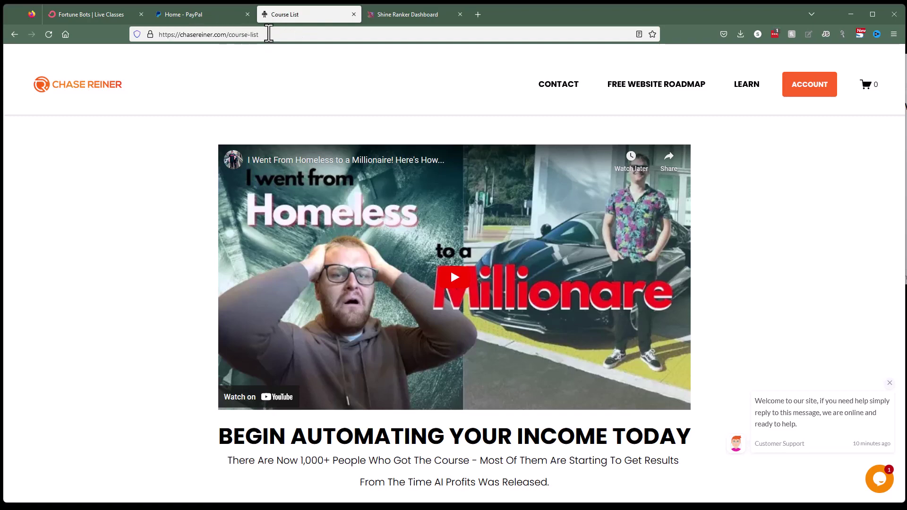
pyautogui.scroll(-15, 208, 116)
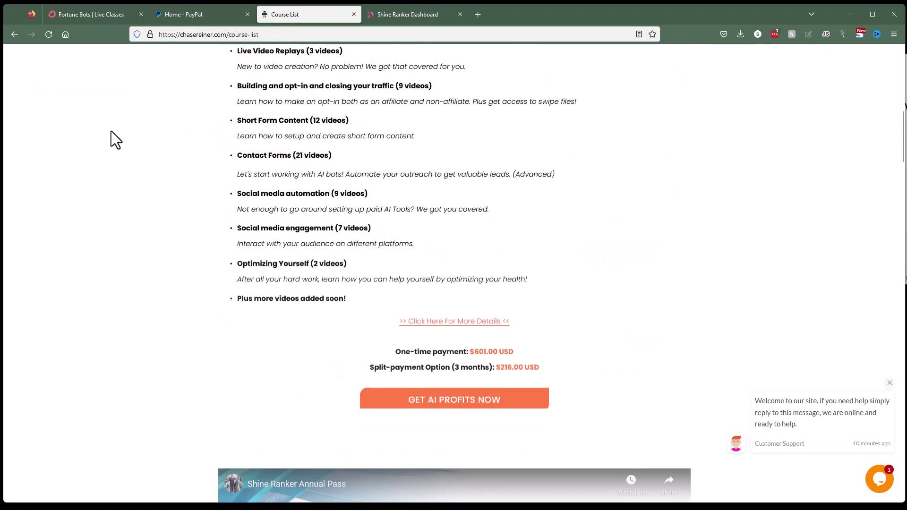
pyautogui.scroll(-20, 132, 178)
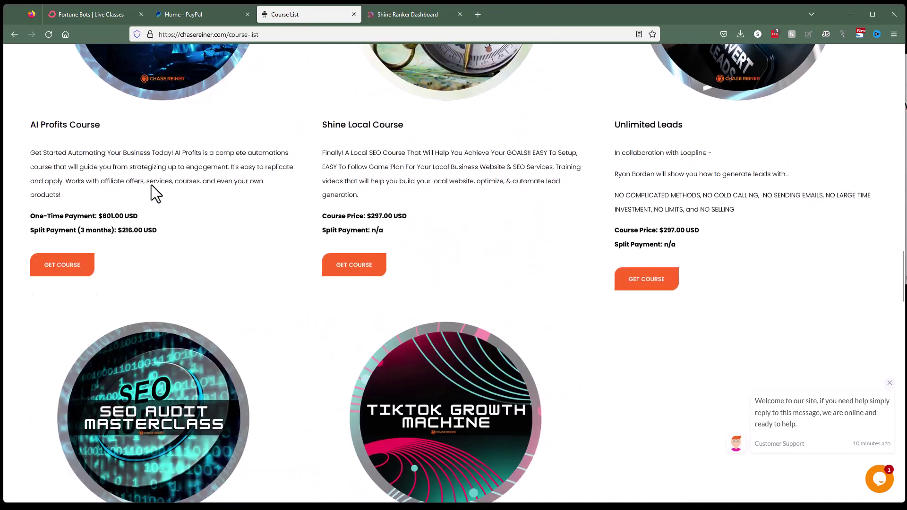
pyautogui.scroll(3, 386, 135)
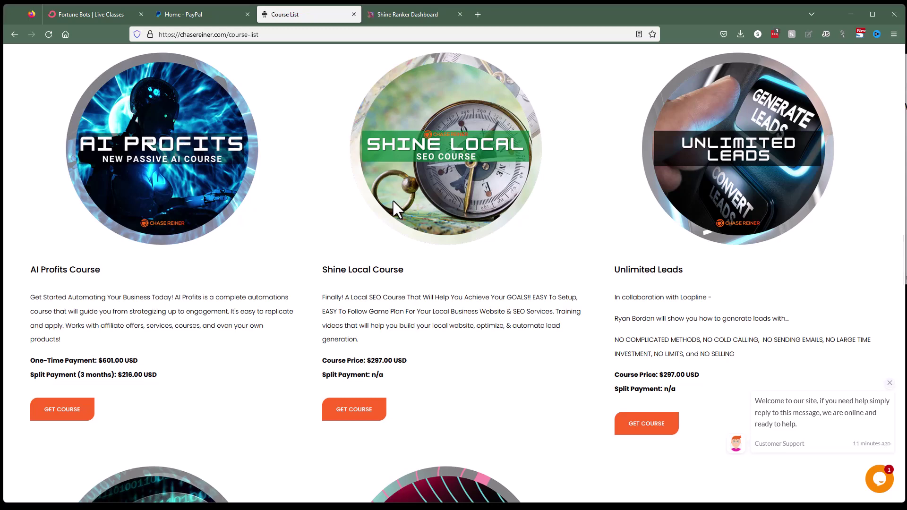
# Step: Load fiverr in a new tab and browse the 'seo services' results (6,837 gigs)
pyautogui.click(480, 20)
pyautogui.write('fiverr')
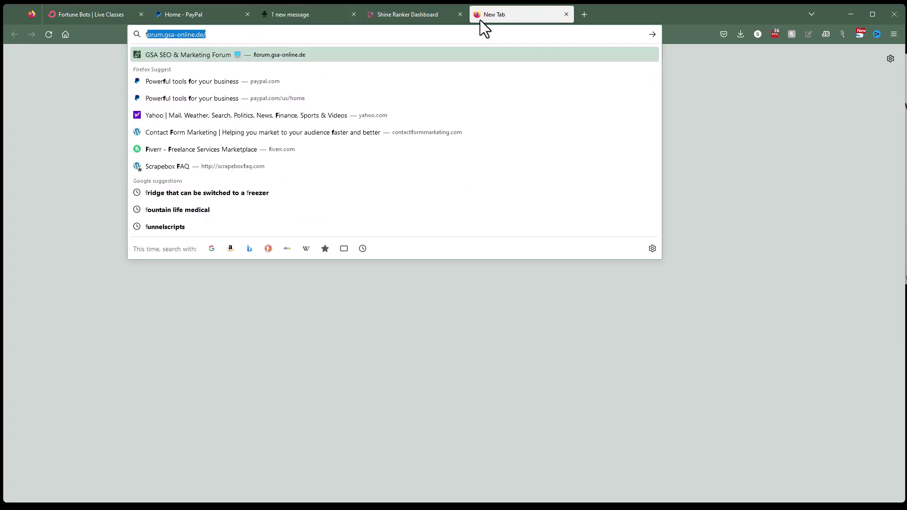
pyautogui.press('Return')
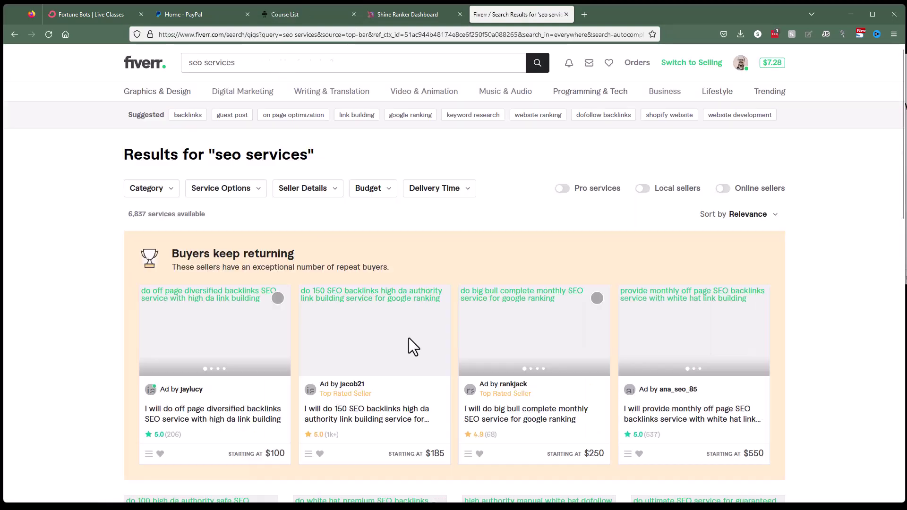
pyautogui.scroll(-6, 409, 345)
pyautogui.scroll(2, 196, 243)
pyautogui.scroll(2, 196, 242)
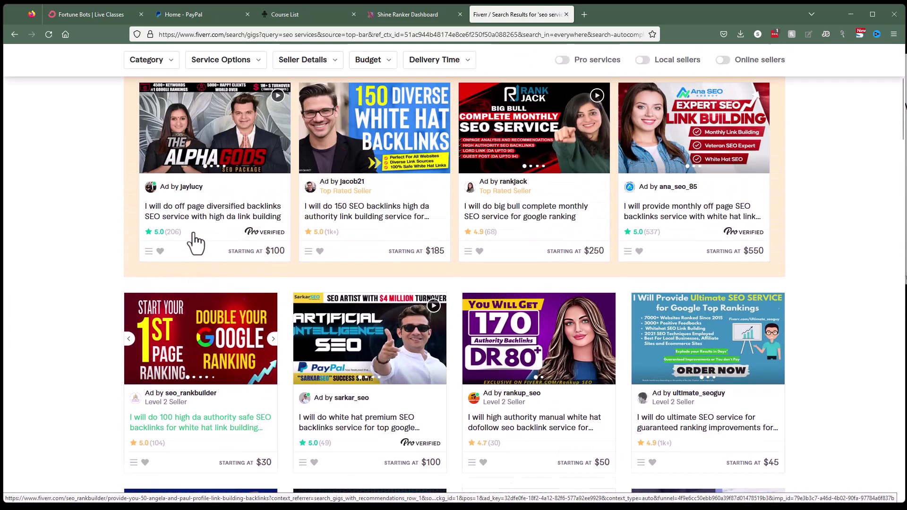
pyautogui.scroll(-5, 195, 236)
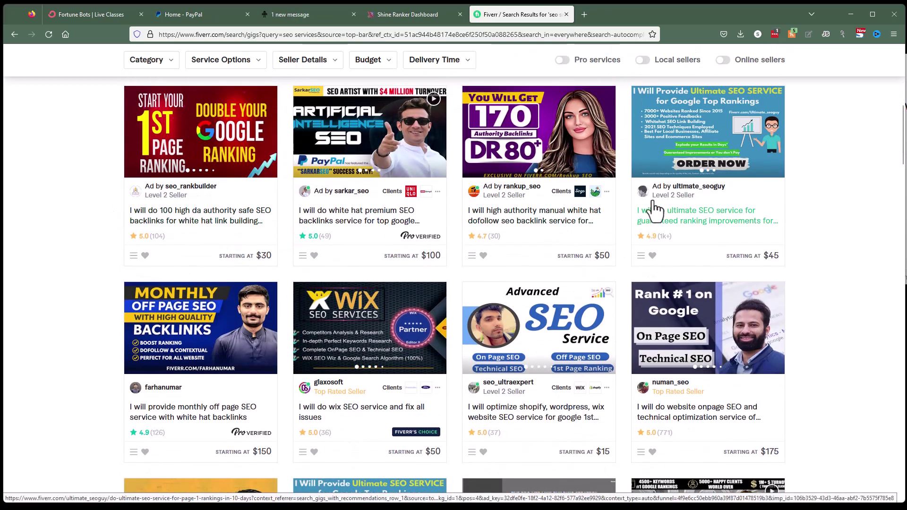
pyautogui.scroll(1, 652, 208)
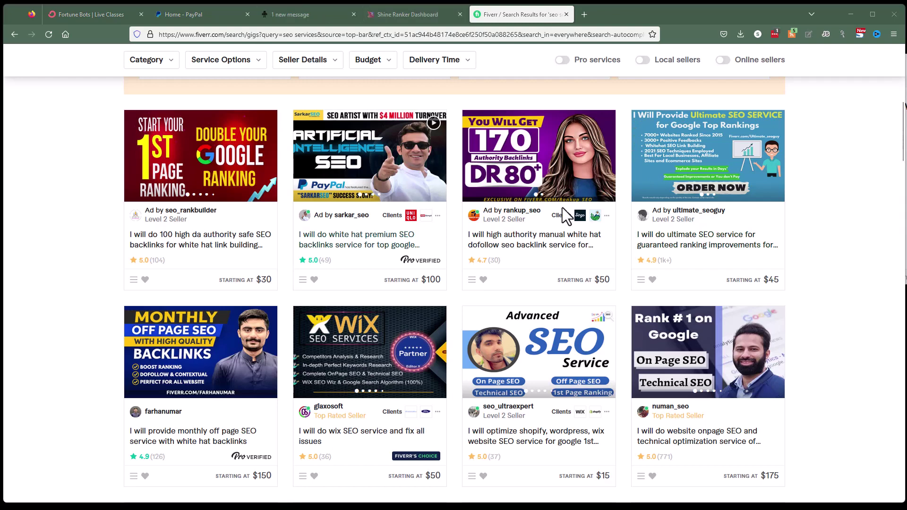
pyautogui.scroll(5, 470, 85)
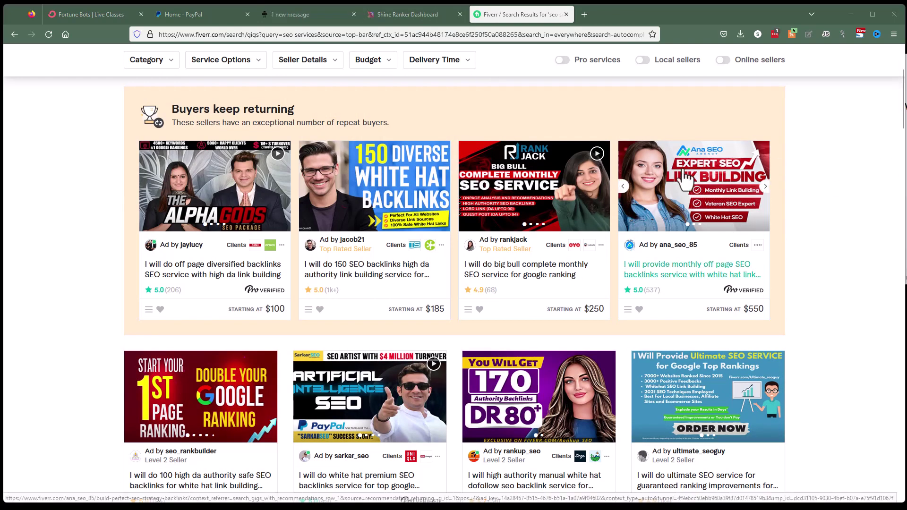
pyautogui.scroll(3, 199, 107)
# Step: Replace the search with 'fix page speed load time', listing 12,752 services
pyautogui.moveTo(265, 63); pyautogui.dragTo(38, 64)
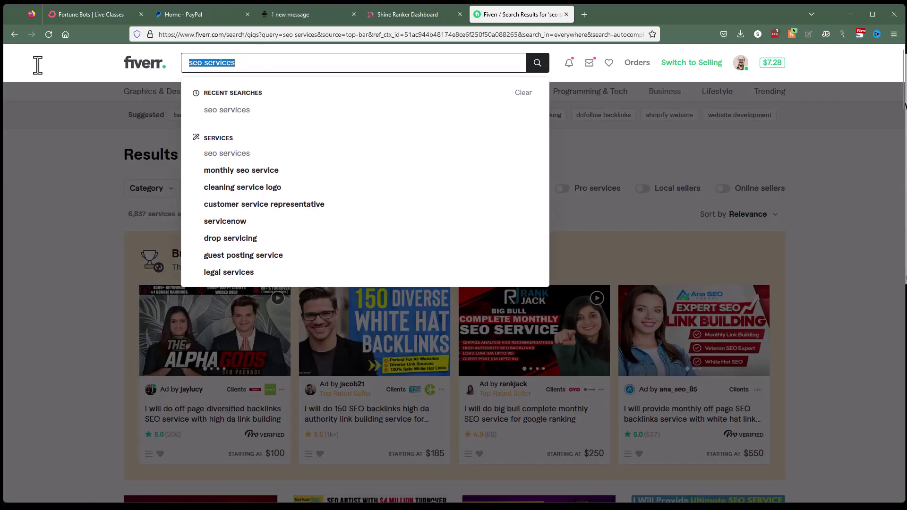
pyautogui.write('fix page speed load time')
pyautogui.press('Return')
pyautogui.scroll(-2, 104, 194)
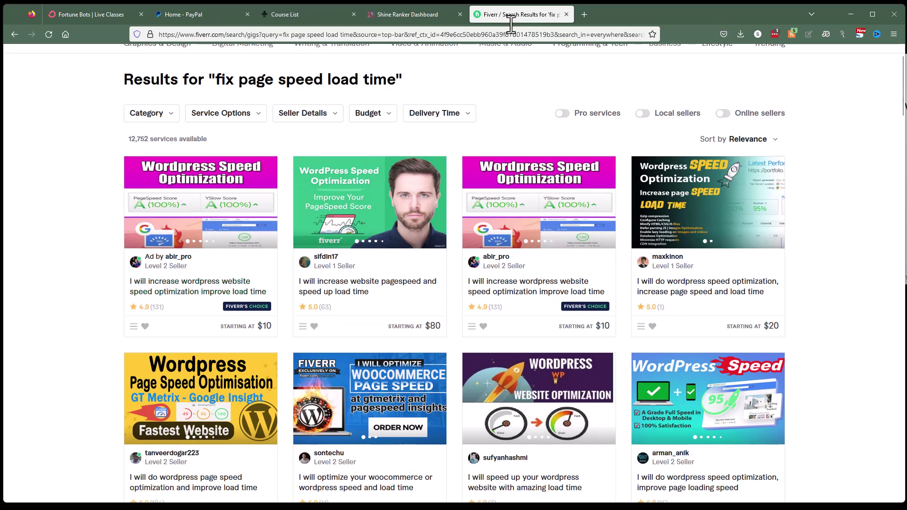
# Step: Restore Firefox to a smaller window, reposition it, and bring Skype's lead SMS conversation forward
pyautogui.doubleClick(608, 13)
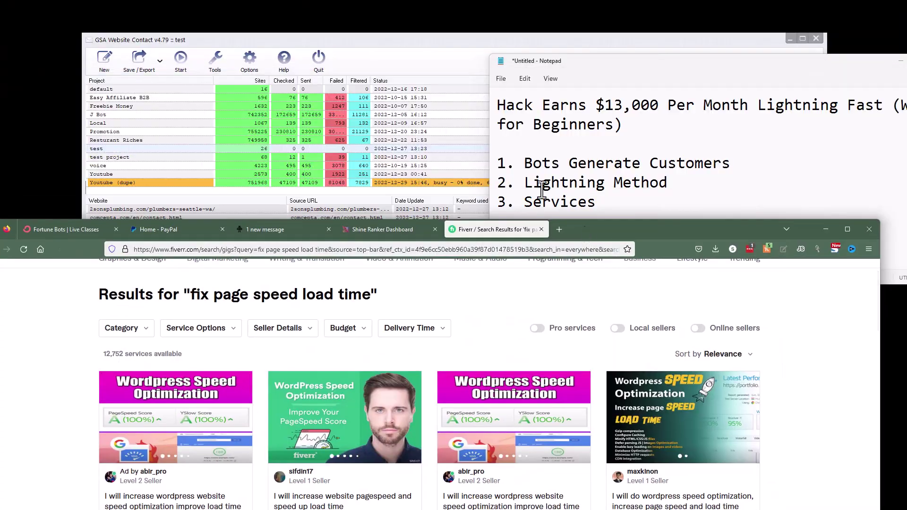
pyautogui.moveTo(628, 228); pyautogui.dragTo(568, 251)
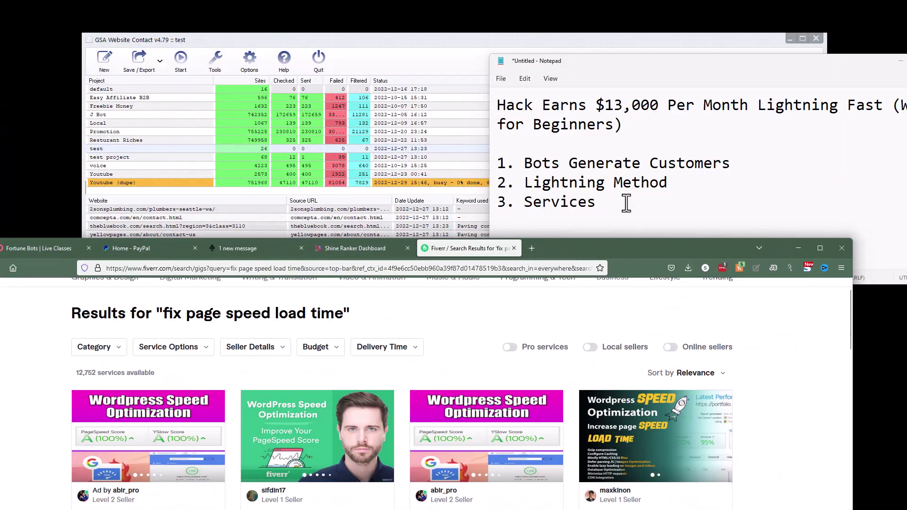
pyautogui.hotkey('alt', 'Tab')
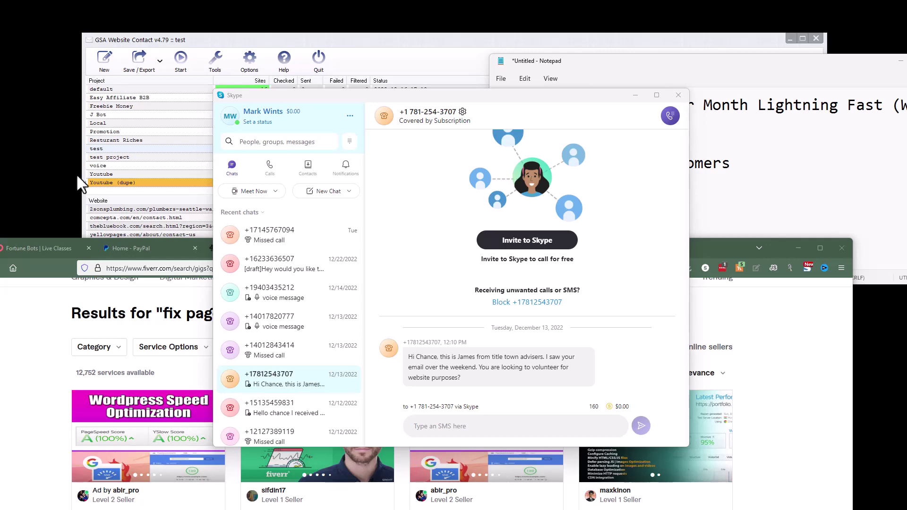
# Step: Minimize Firefox from the Course List page and launch Calculator through Windows search
pyautogui.click(130, 350)
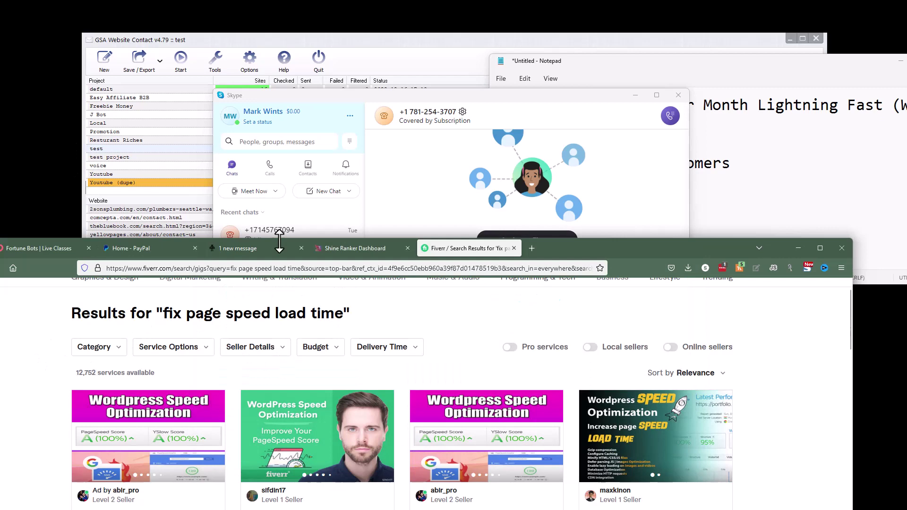
pyautogui.click(245, 251)
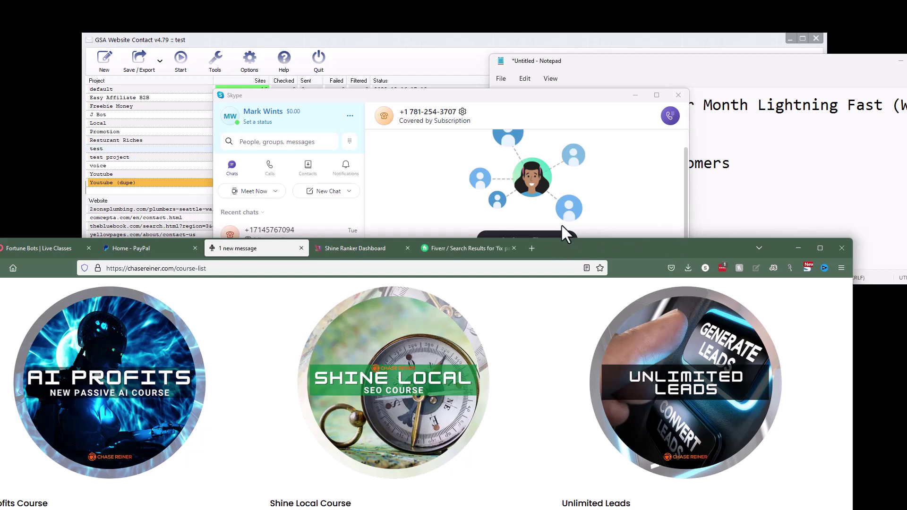
pyautogui.click(797, 248)
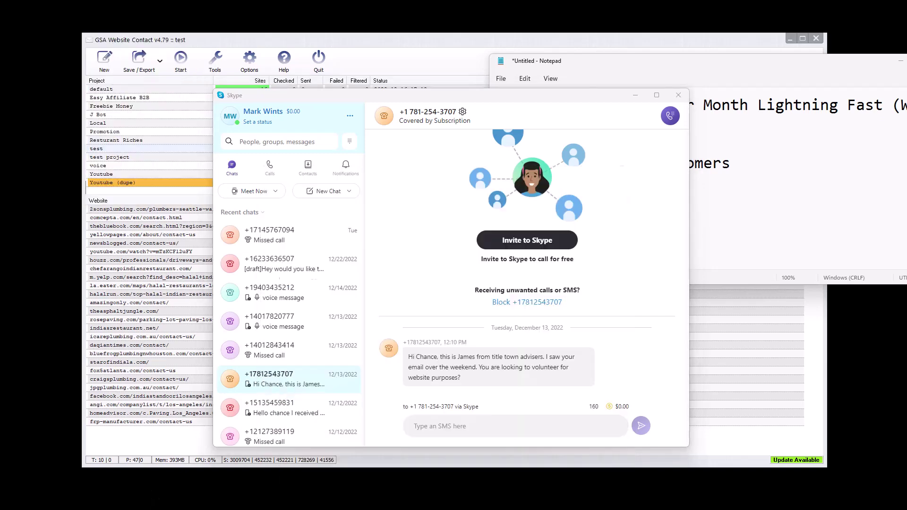
pyautogui.press('super')
# Step: Launch Calculator and compute 1,000 − 100 = 900, keeping the Calculator window fully on screen
pyautogui.write('calc')
pyautogui.press('Return')
pyautogui.click(243, 362)
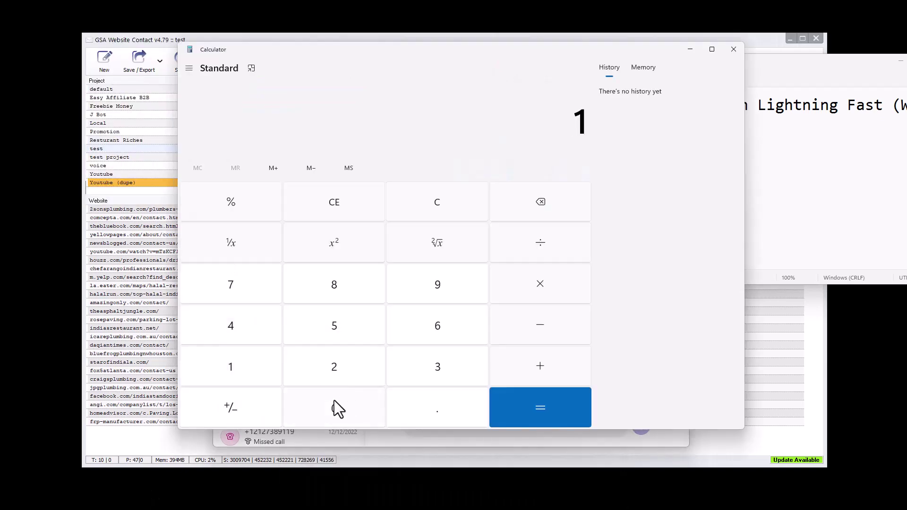
pyautogui.click(333, 401)
pyautogui.click(333, 400)
pyautogui.click(333, 401)
pyautogui.moveTo(425, 49); pyautogui.dragTo(697, 34)
pyautogui.hotkey('alt', 'Tab')
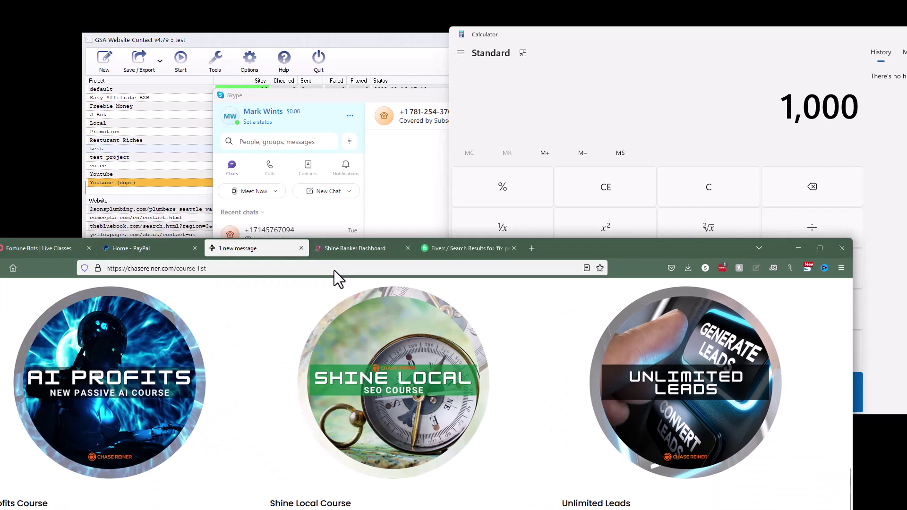
pyautogui.moveTo(575, 243); pyautogui.dragTo(579, 1)
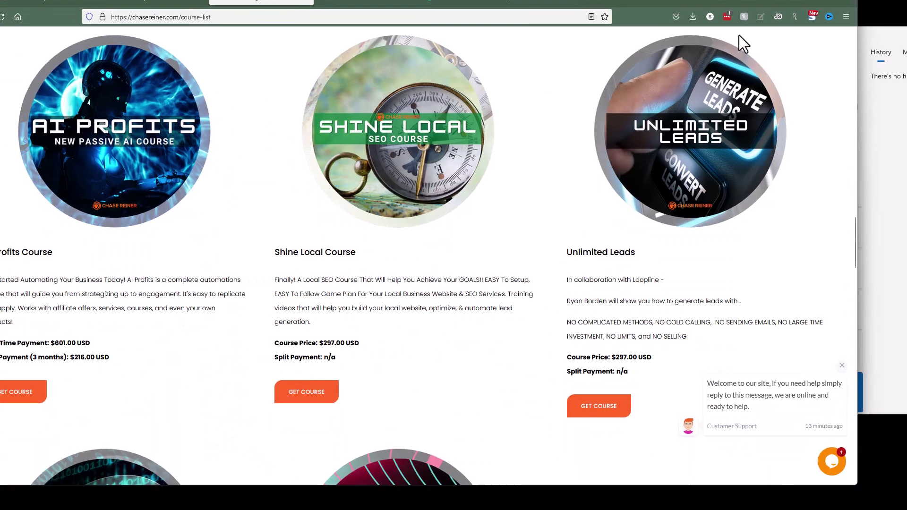
pyautogui.click(799, 6)
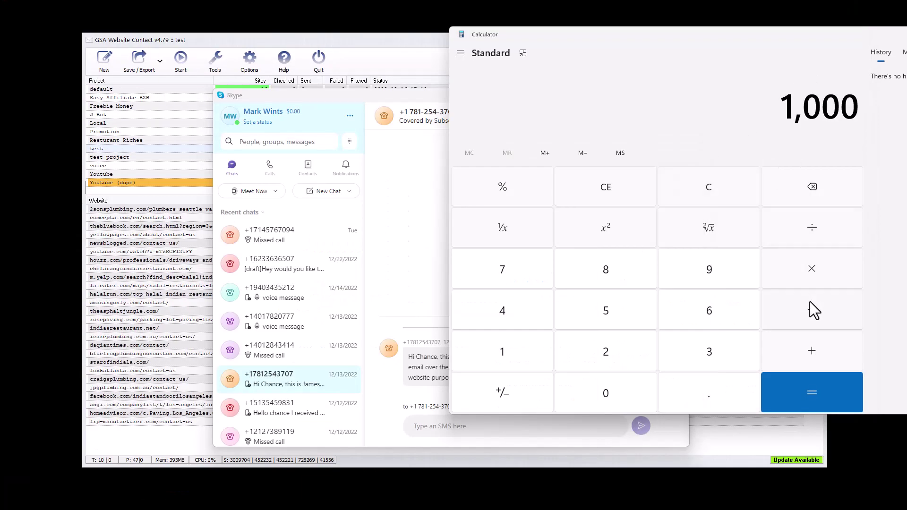
pyautogui.click(507, 352)
pyautogui.doubleClick(604, 394)
pyautogui.press('Return')
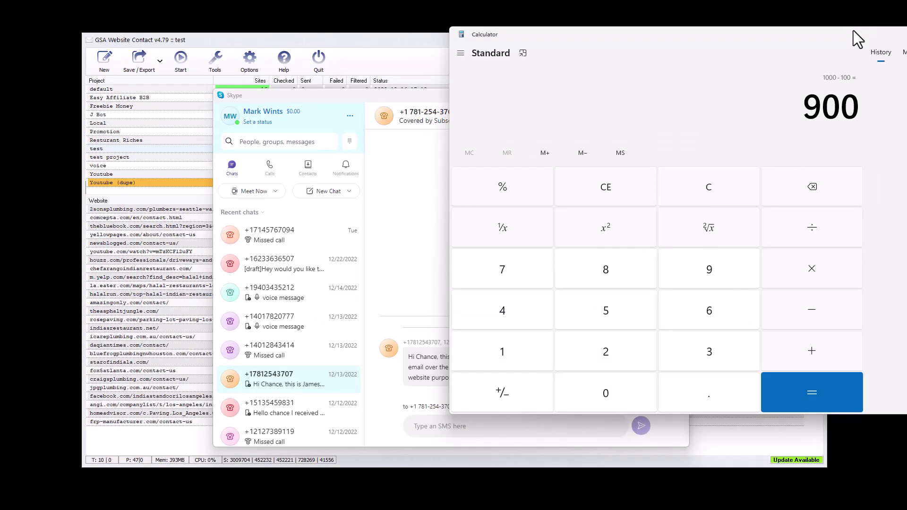
pyautogui.moveTo(853, 31); pyautogui.dragTo(707, 23)
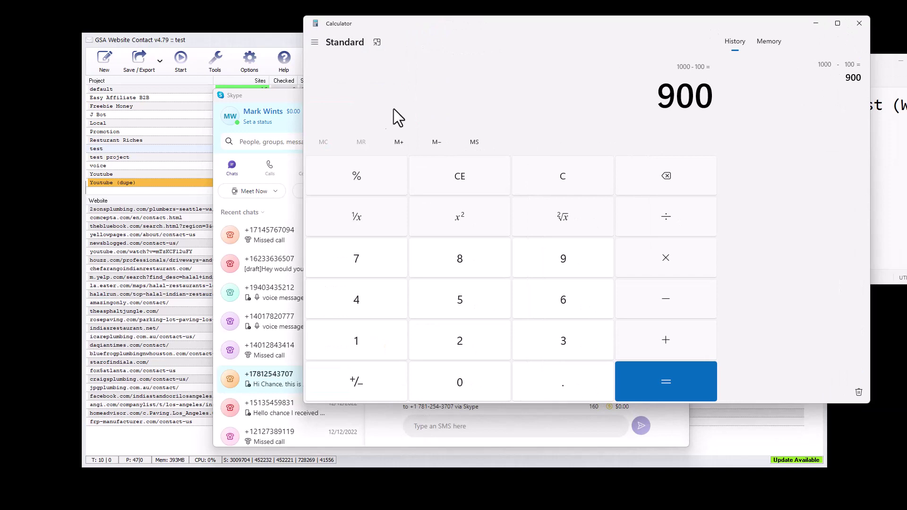
# Step: Check the Skype chats, then multiply 900 by 14 to get 12,600
pyautogui.click(238, 269)
pyautogui.scroll(-4, 259, 263)
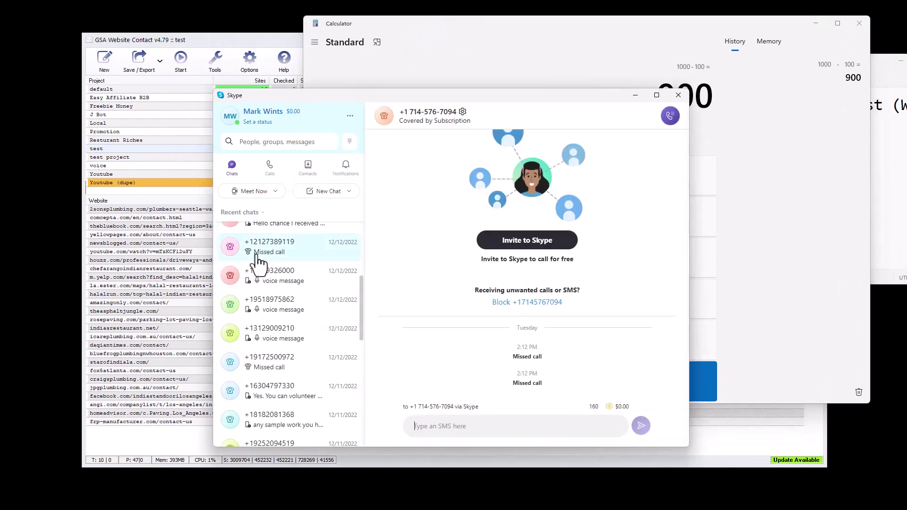
pyautogui.scroll(5, 260, 264)
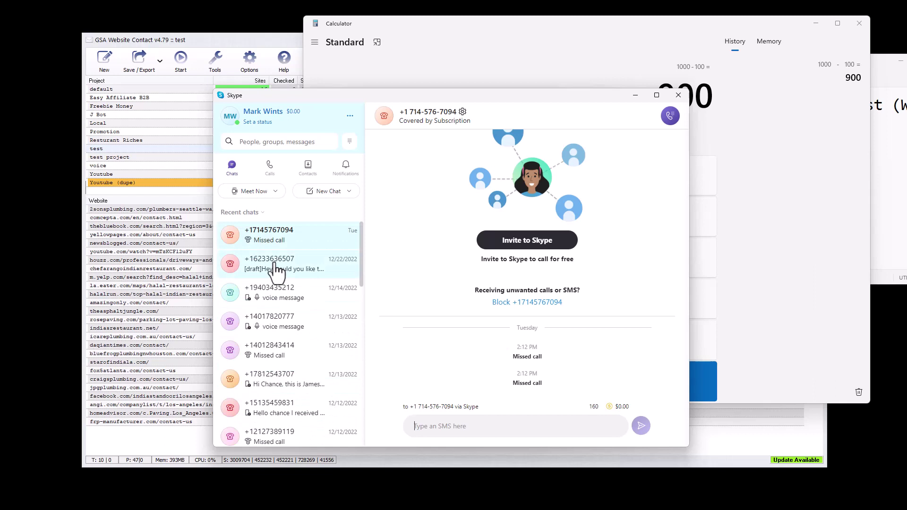
pyautogui.click(753, 144)
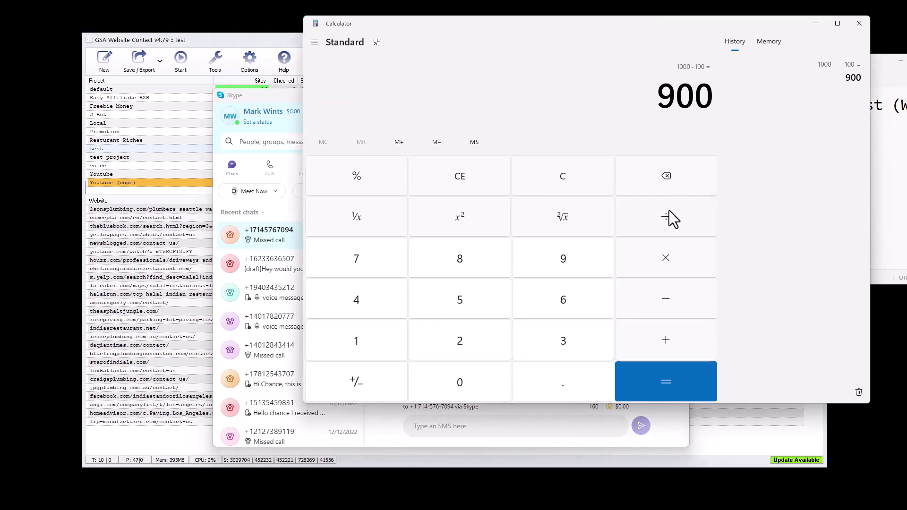
pyautogui.write('14')
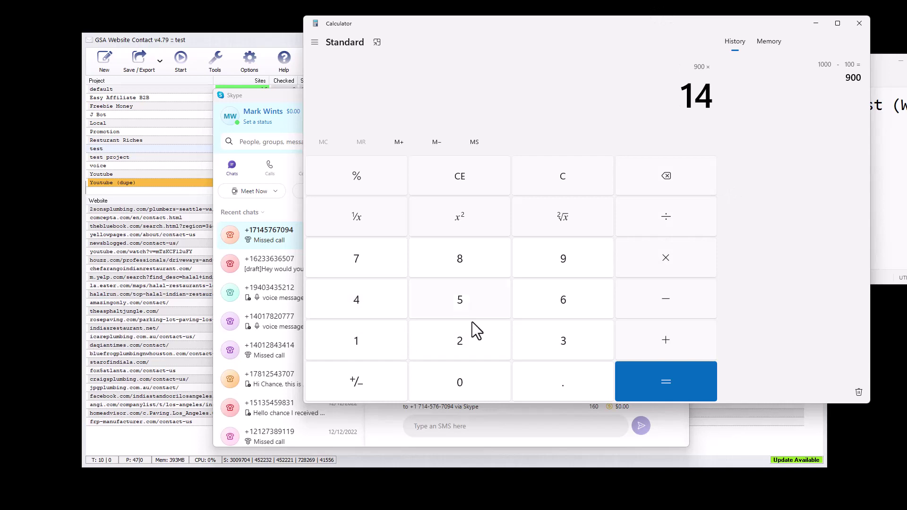
pyautogui.click(665, 370)
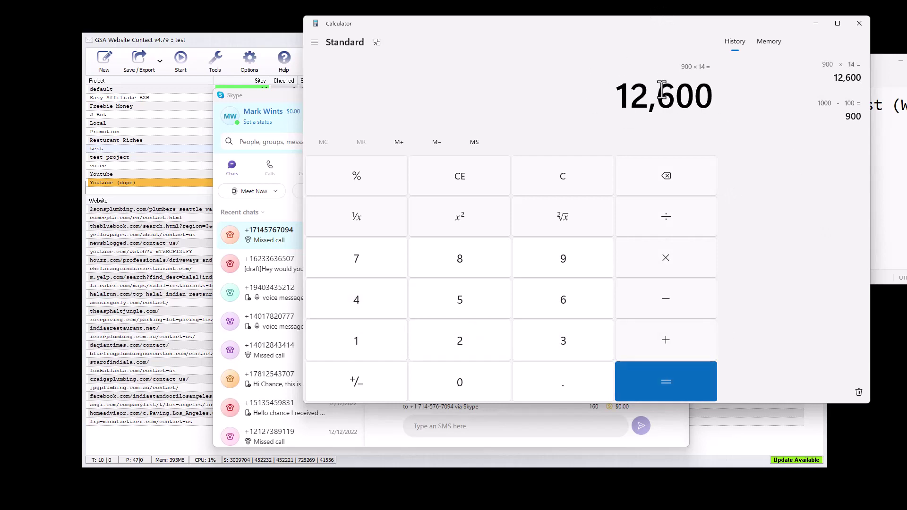
# Step: Minimize Calculator and highlight the $13,000 figure in the Notepad outline title
pyautogui.click(814, 24)
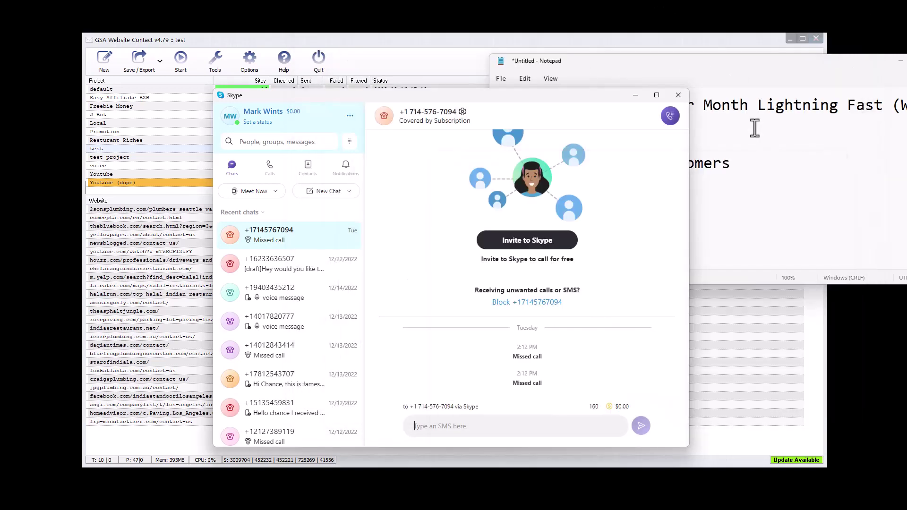
pyautogui.click(713, 109)
pyautogui.moveTo(668, 108); pyautogui.dragTo(589, 112)
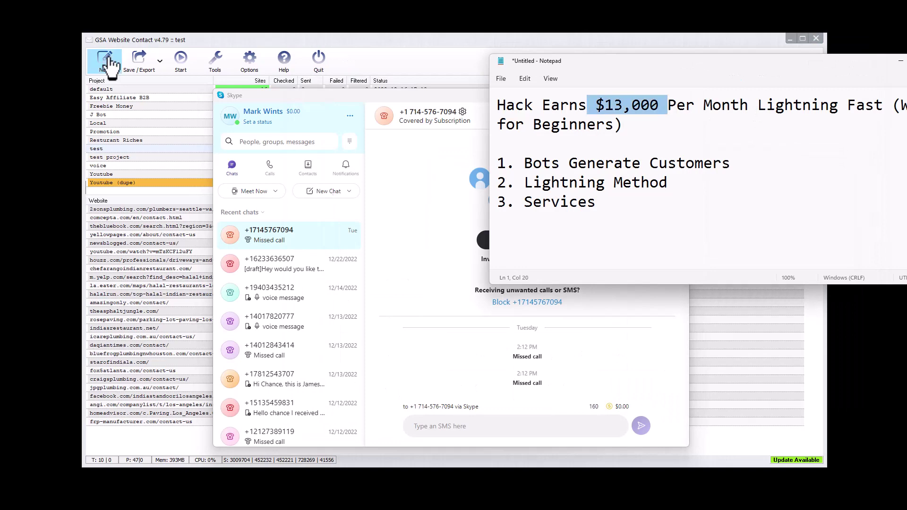
# Step: Switch to Firefox and show the Facebook group search results for 'allen'
pyautogui.hotkey('alt', 'Tab')
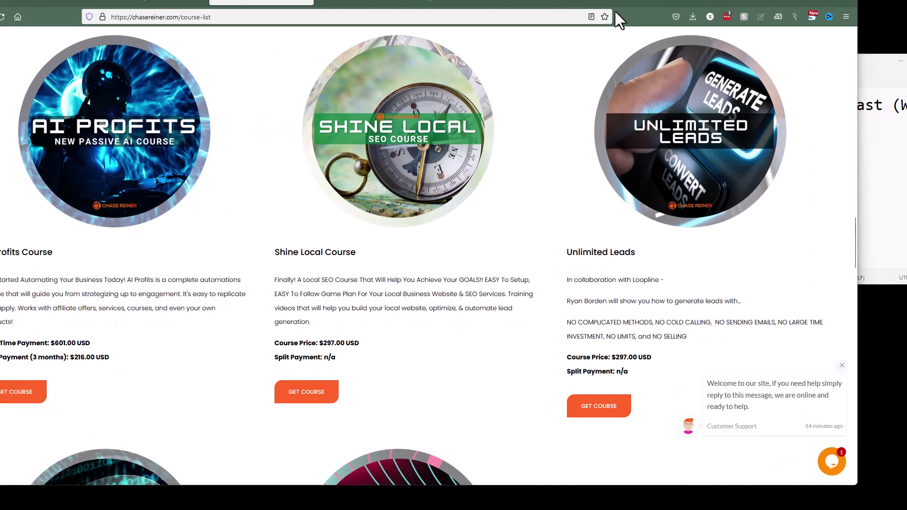
pyautogui.moveTo(605, 2); pyautogui.dragTo(649, 16)
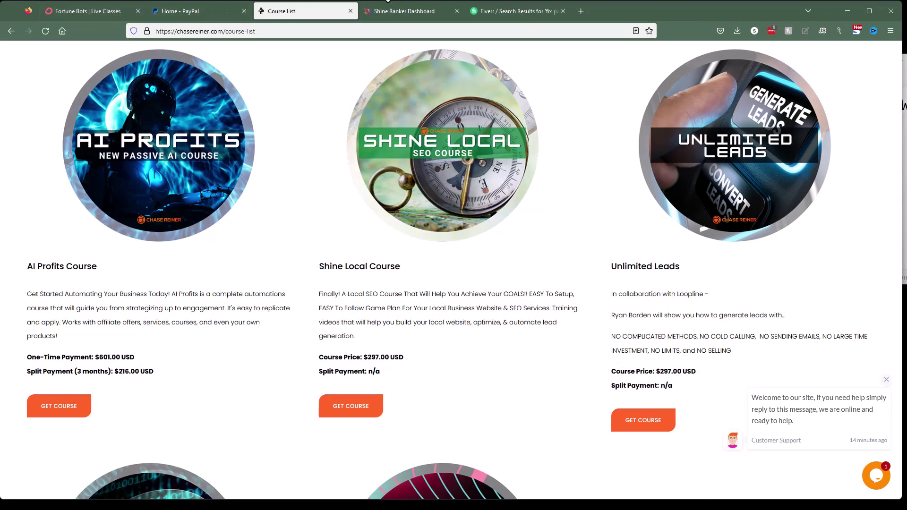
pyautogui.click(604, 10)
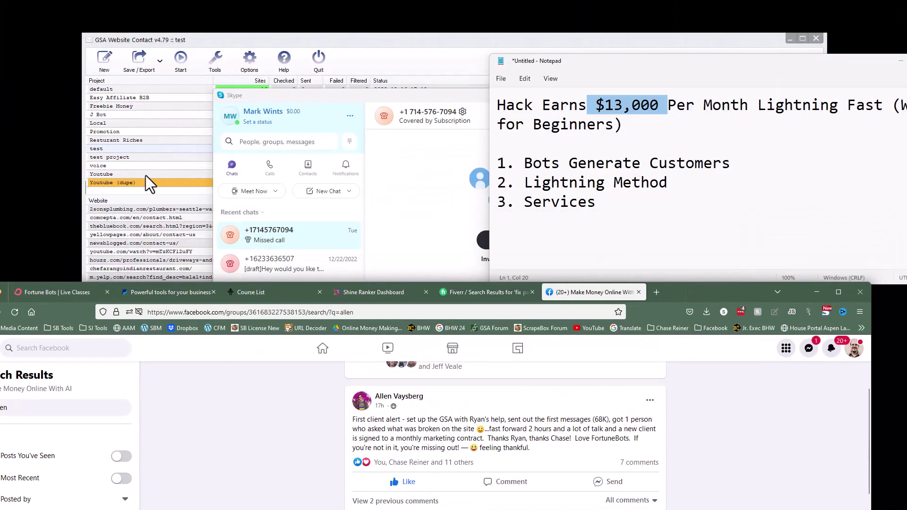
# Step: Hide Skype, move Notepad to the top-right corner, and raise the browser window
pyautogui.click(415, 98)
pyautogui.click(635, 95)
pyautogui.moveTo(548, 60); pyautogui.dragTo(858, 1)
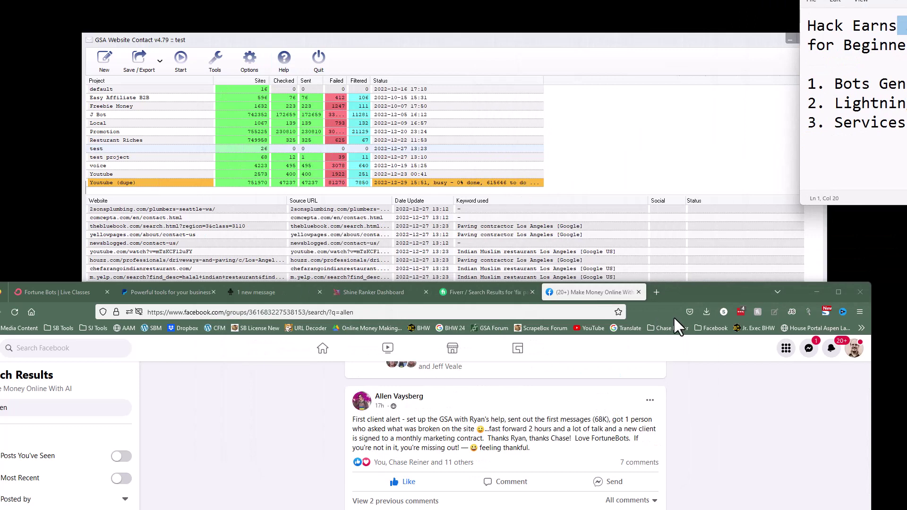
pyautogui.moveTo(698, 293); pyautogui.dragTo(734, 18)
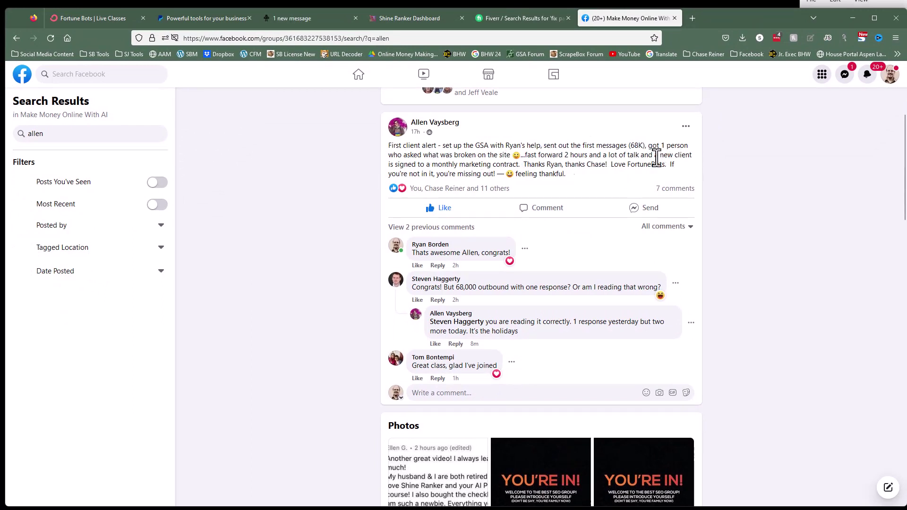
# Step: Highlight the post's sentence about a new client signing a monthly marketing contract
pyautogui.doubleClick(411, 155)
pyautogui.moveTo(448, 161); pyautogui.dragTo(592, 155)
pyautogui.click(563, 163)
pyautogui.moveTo(658, 155); pyautogui.dragTo(520, 165)
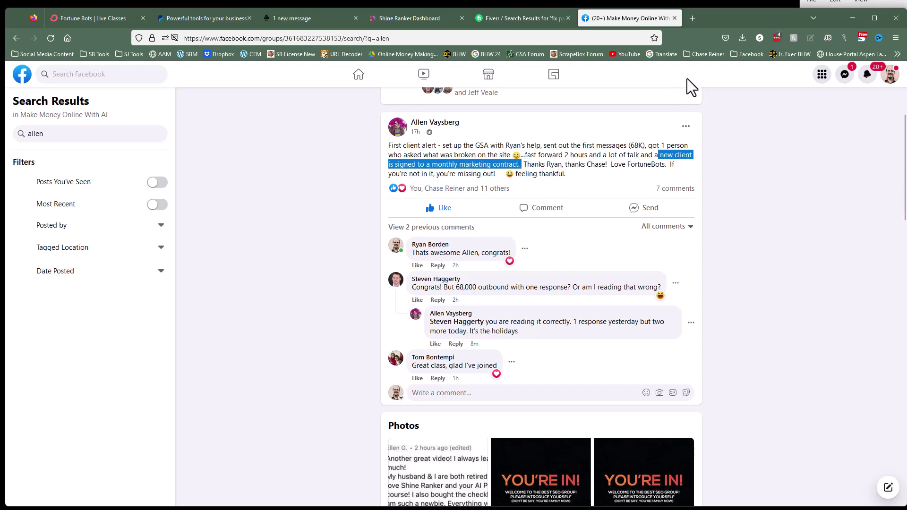
# Step: Briefly show the 12,600 Calculator result, then minimize the browser and slide Notepad into view
pyautogui.moveTo(737, 21)
pyautogui.mouseDown()
pyautogui.moveTo(574, 263)
pyautogui.moveTo(688, 30)
pyautogui.moveTo(738, 18)
pyautogui.mouseUp()
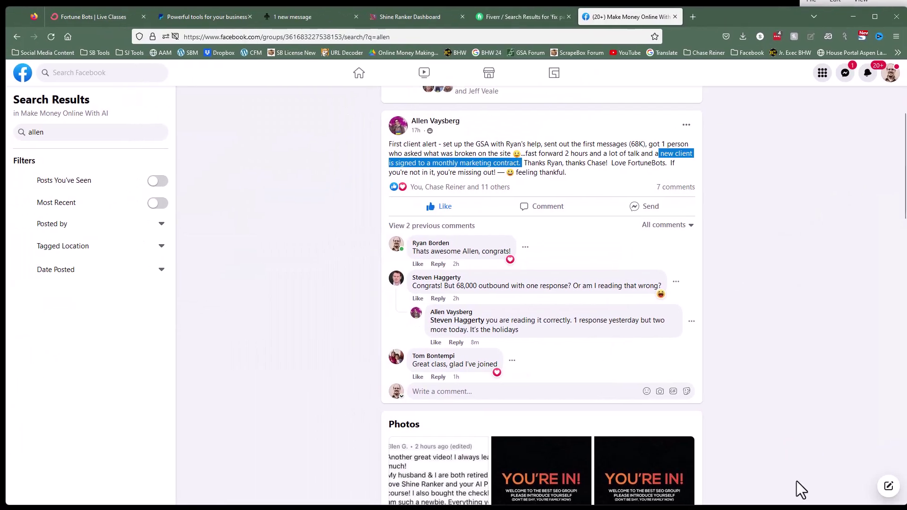
pyautogui.hotkey('alt', 'Tab')
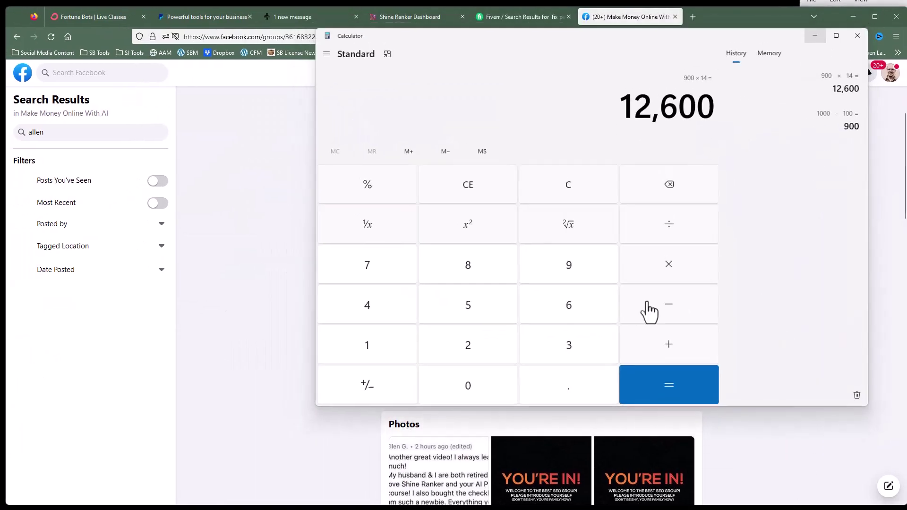
pyautogui.hotkey('alt', 'Tab')
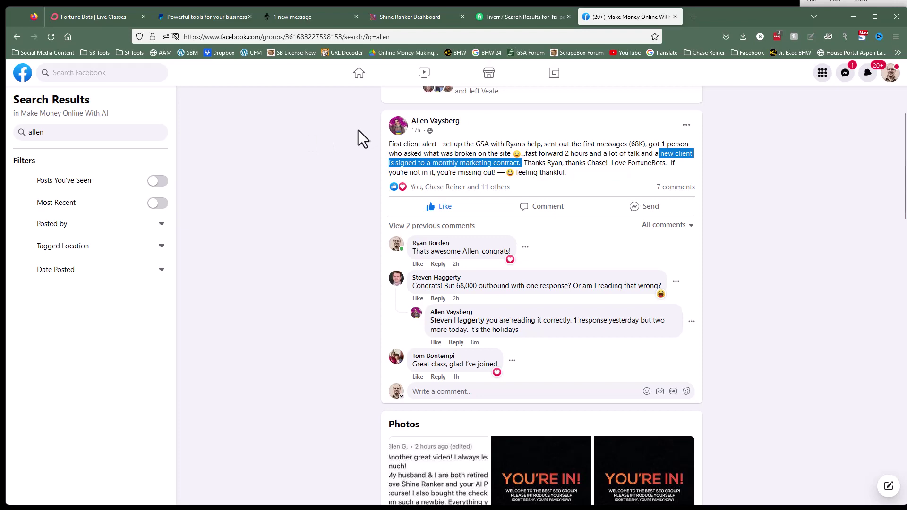
pyautogui.click(860, 15)
pyautogui.moveTo(906, 3); pyautogui.dragTo(784, 4)
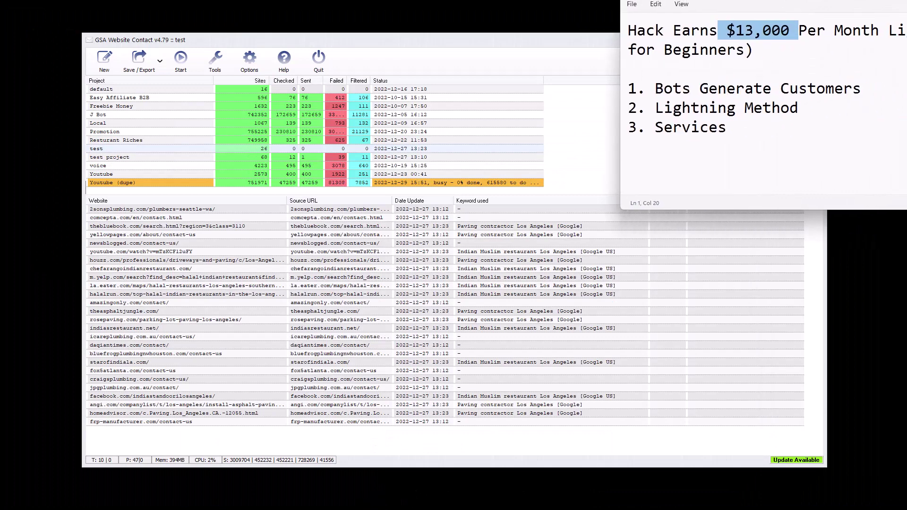
# Step: Restore Firefox on the fortunebots.com YouTube Shorts landing page and center the Notepad outline
pyautogui.click(374, 509)
pyautogui.click(93, 17)
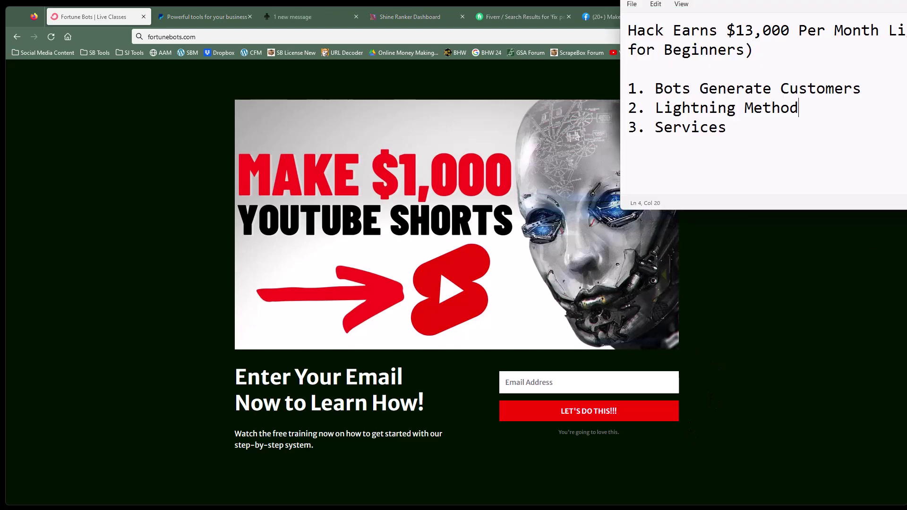
pyautogui.moveTo(569, 174); pyautogui.dragTo(422, 173)
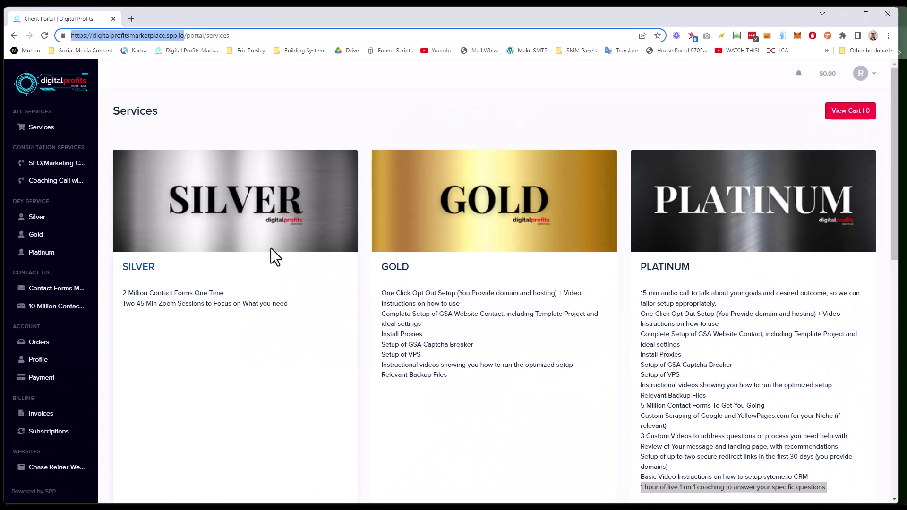
pyautogui.scroll(-1, 260, 203)
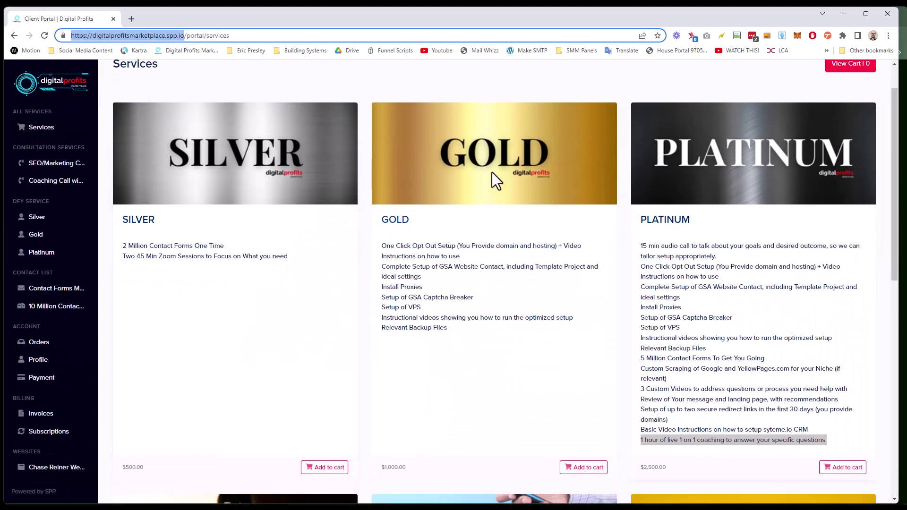
pyautogui.scroll(-5, 492, 172)
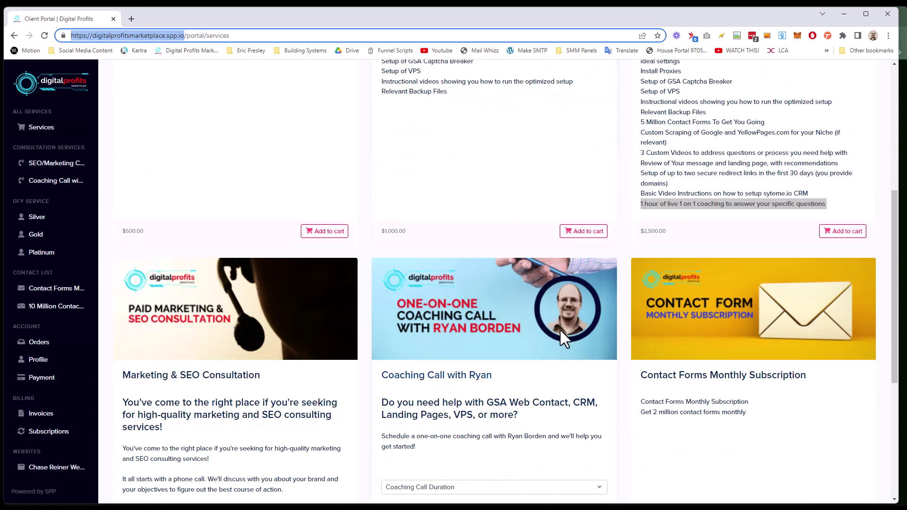
pyautogui.scroll(4, 562, 329)
pyautogui.scroll(1, 564, 328)
pyautogui.scroll(-1, 566, 329)
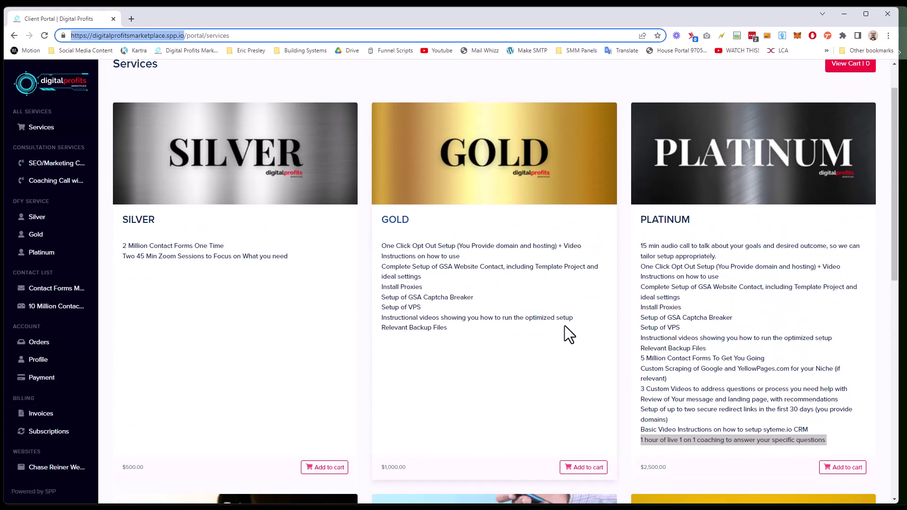
pyautogui.scroll(1, 573, 333)
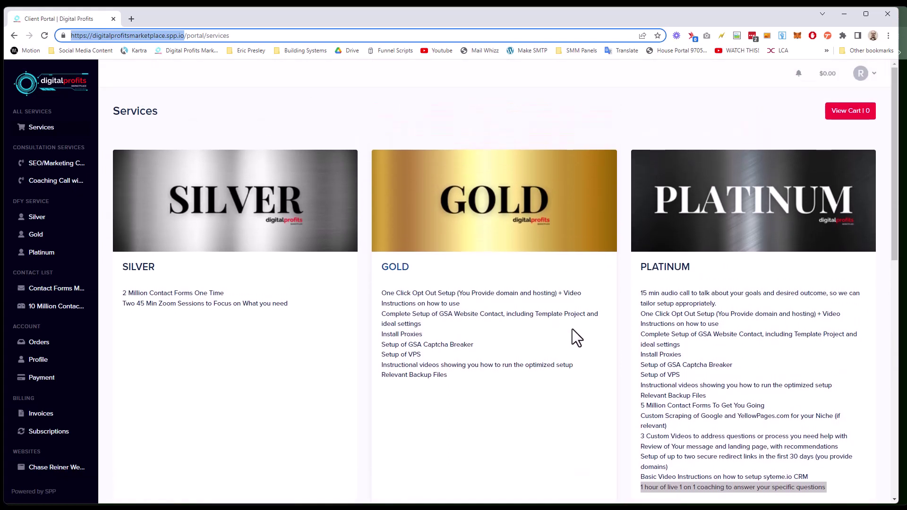
pyautogui.scroll(-1, 572, 328)
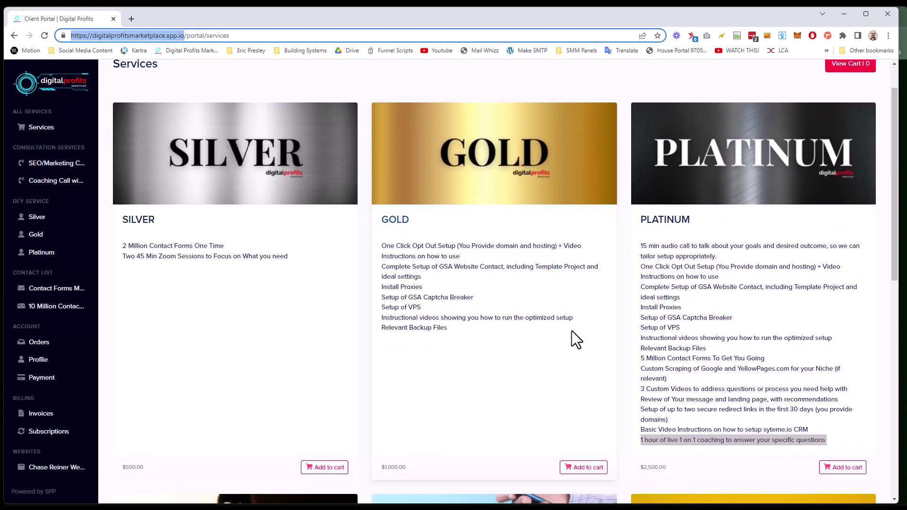